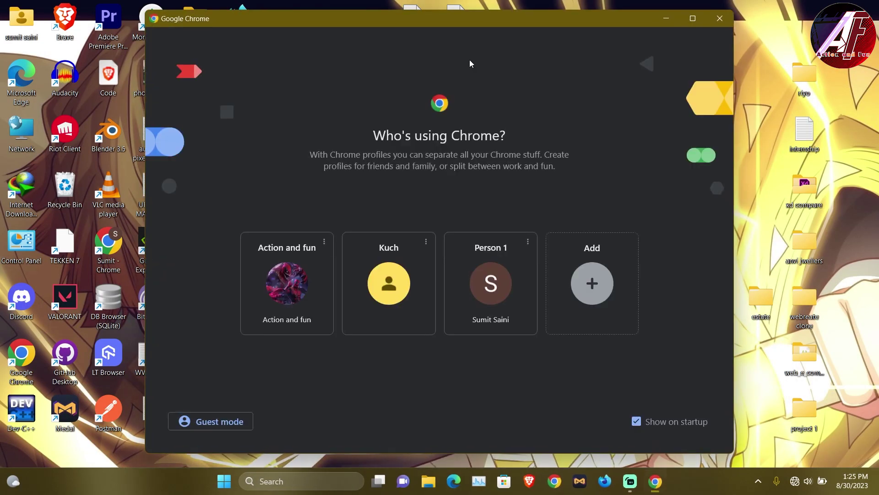
Open the Action and fun Chrome profile in a maximized window and search Google for pcsx2
double_click(436, 19)
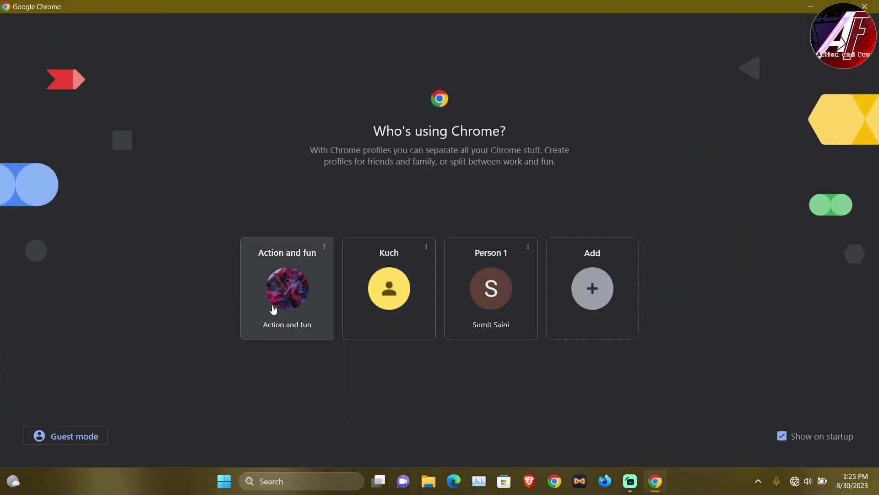
left_click(280, 304)
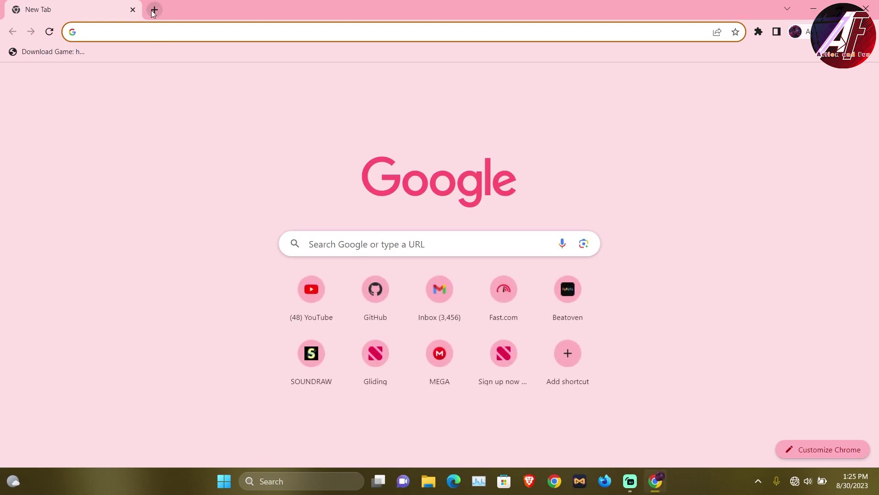
left_click(169, 30)
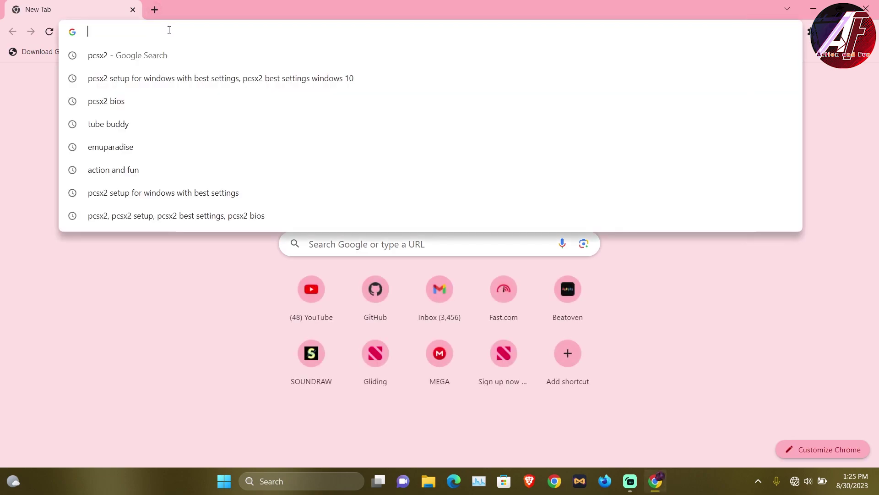
left_click(25, 119)
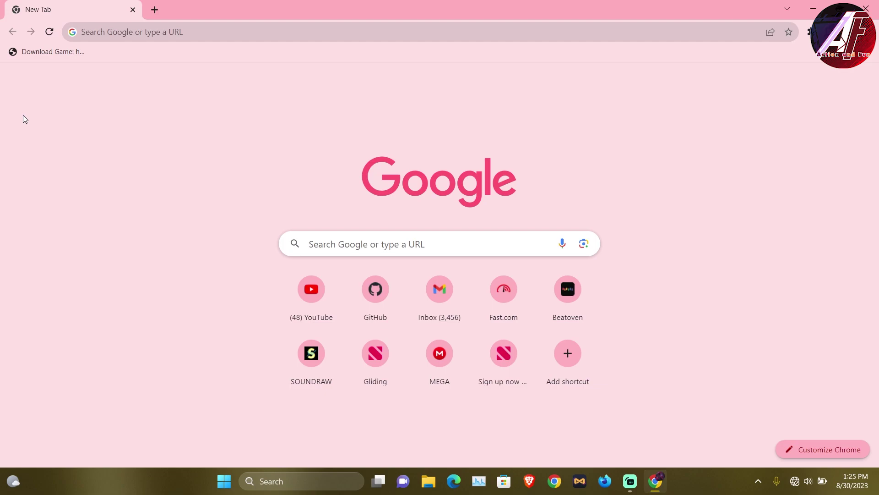
left_click(167, 32)
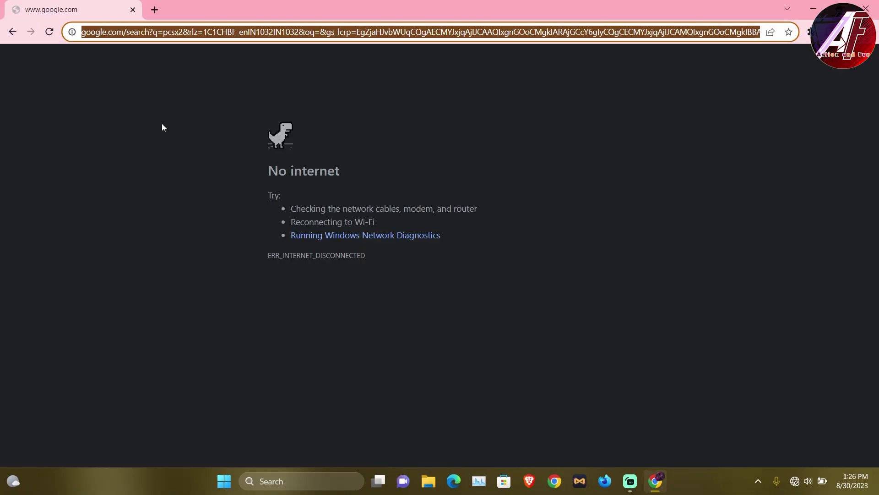
Connect the computer to Wi-Fi and open the PCSX2 home page at pcsx2.net from the search results
left_click(664, 183)
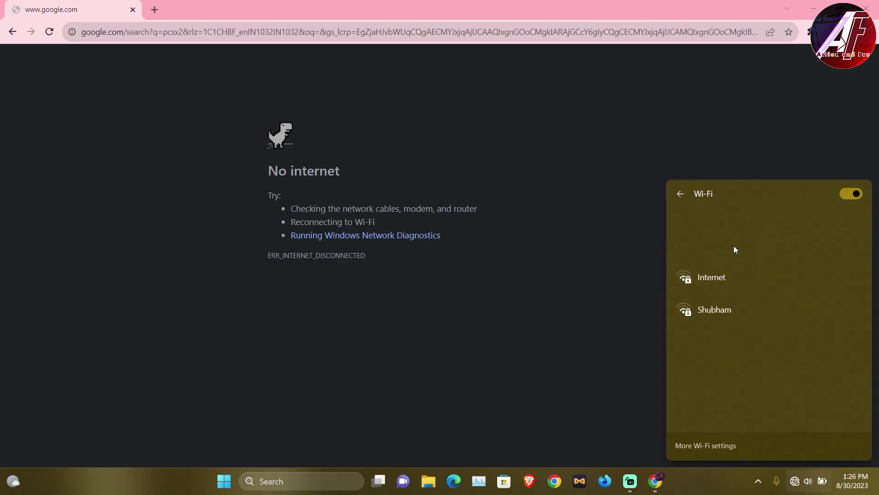
left_click(512, 124)
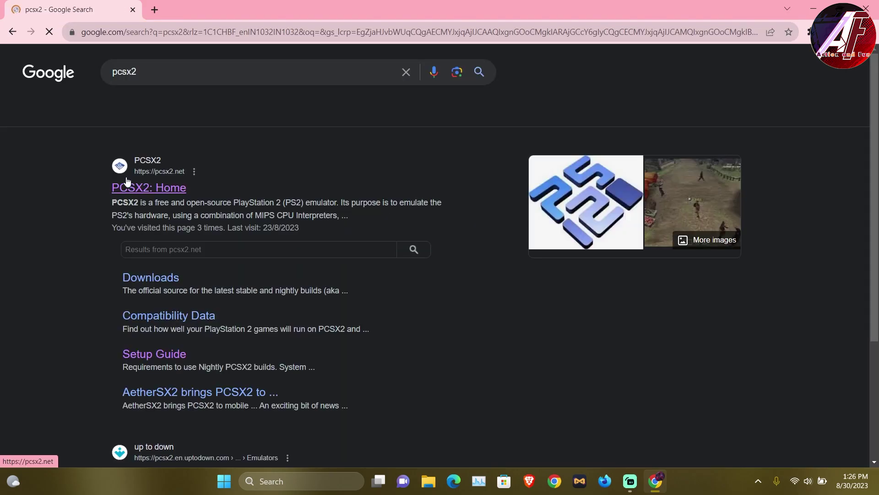
left_click(143, 191)
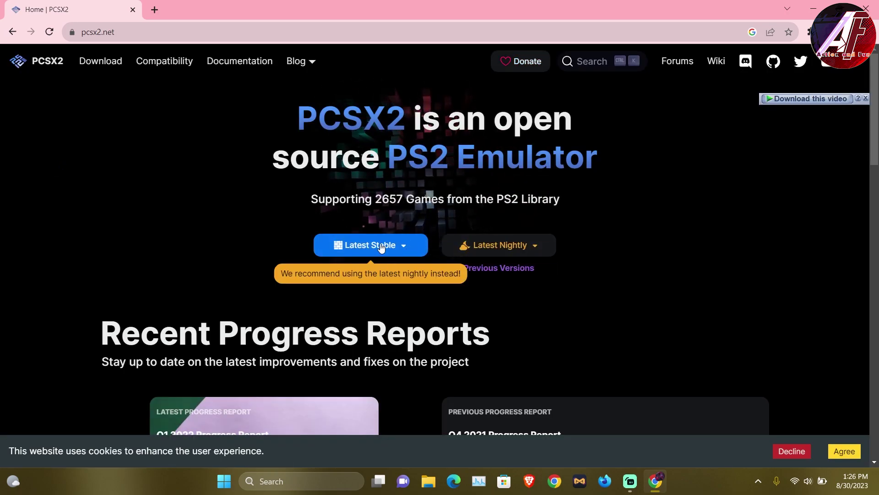
Download the latest stable Windows 32bit installer v1.6.0, launch it and minimize the browser
left_click(404, 247)
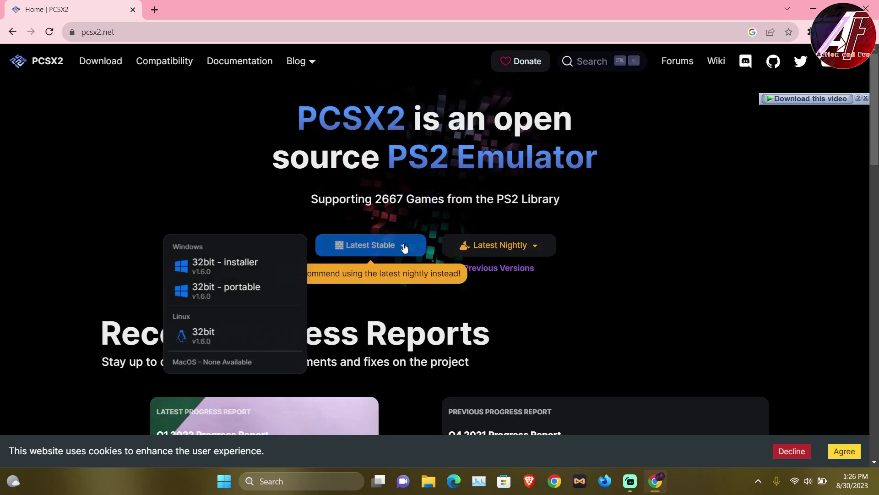
left_click(224, 267)
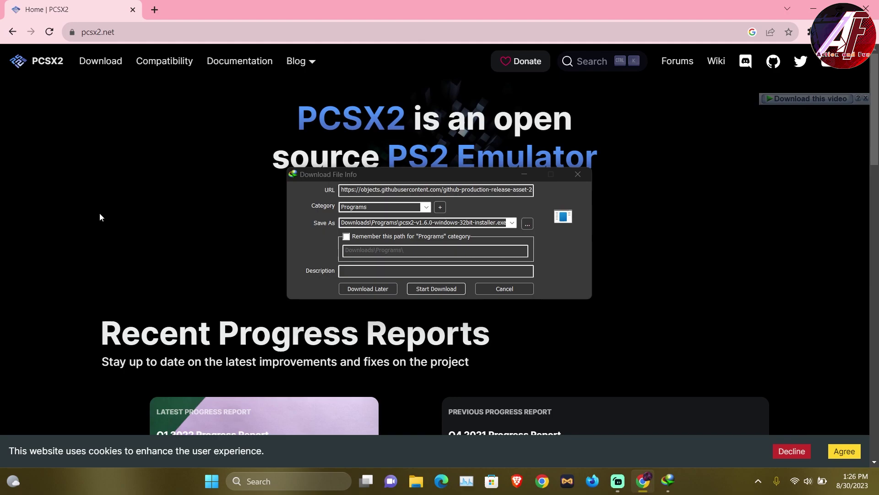
left_click(441, 290)
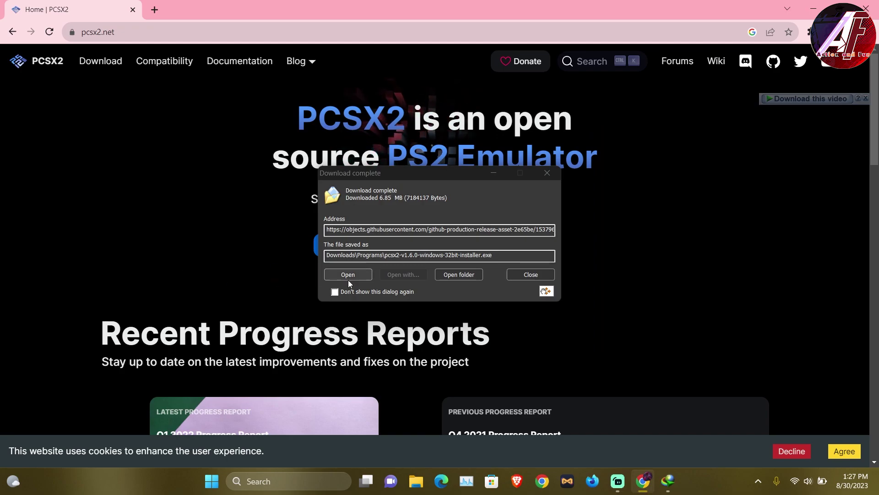
left_click(354, 275)
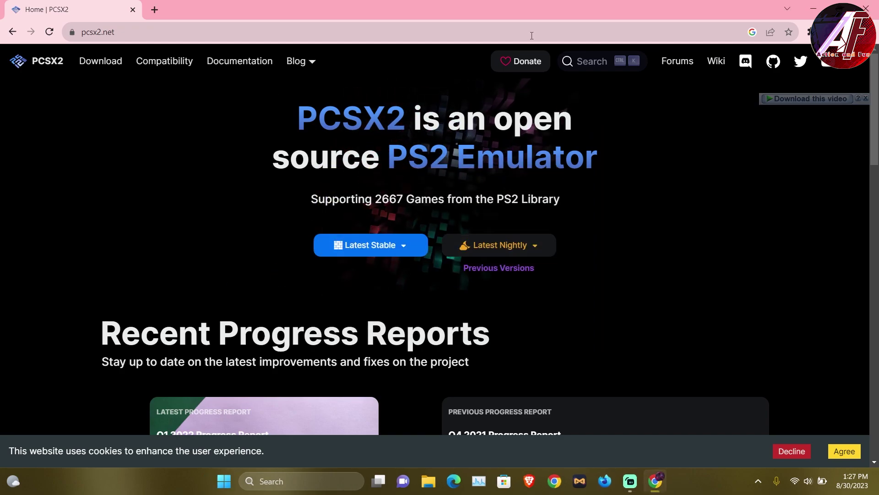
left_click(813, 8)
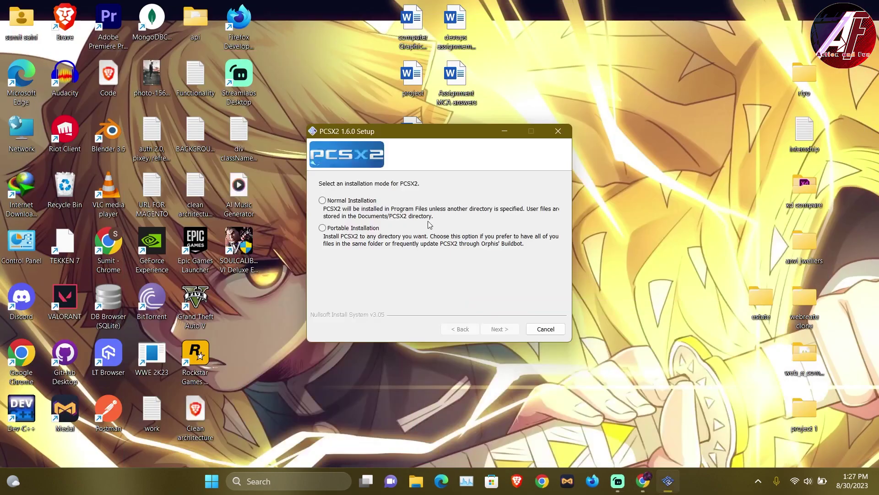
Choose Normal Installation and accept the default components, including the Start Menu and desktop shortcuts
left_click(273, 147)
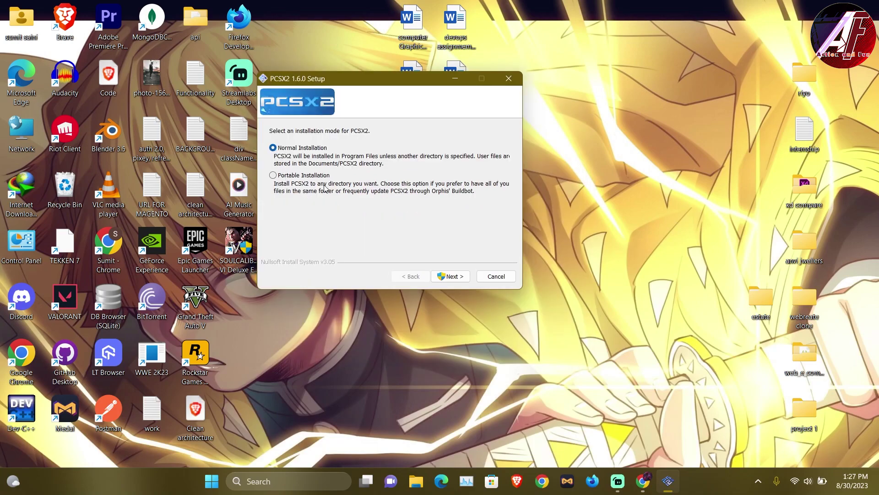
left_click(452, 277)
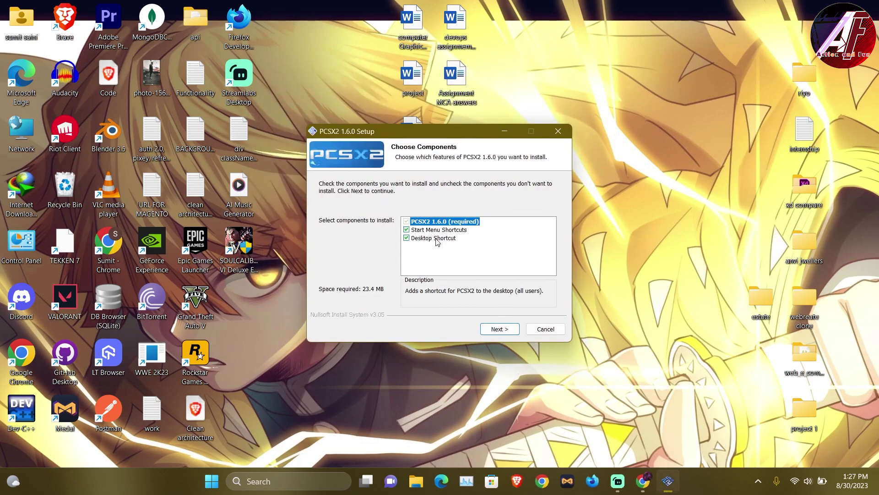
left_click(504, 330)
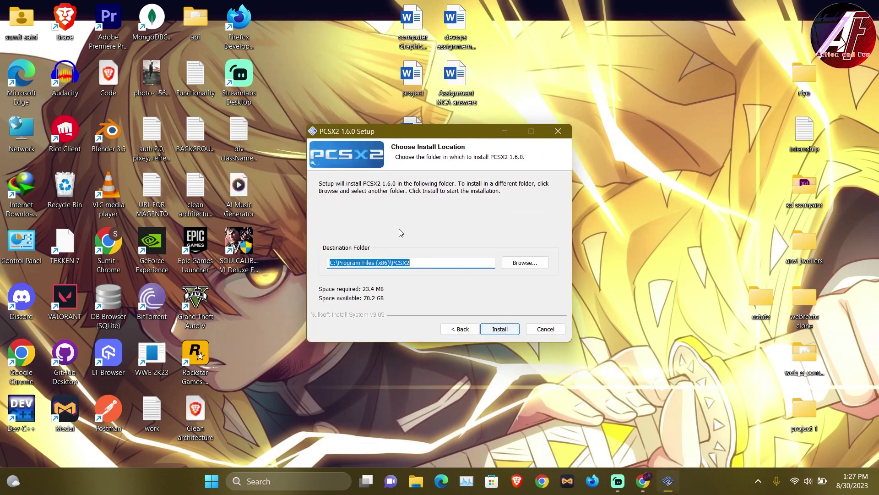
Set the destination folder to Y:\files\PCSX2 and install PCSX2 1.6.0
left_click(527, 260)
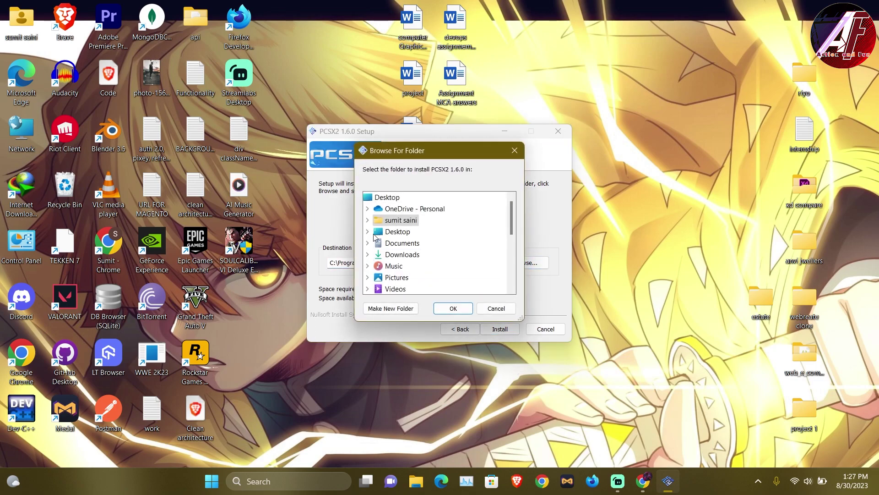
scroll(380, 233, "down", 4)
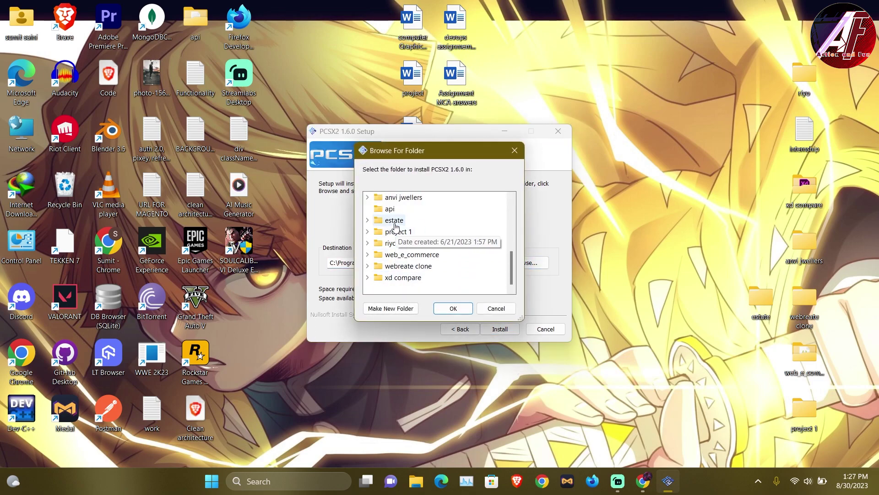
scroll(396, 227, "up", 1)
left_click(395, 197)
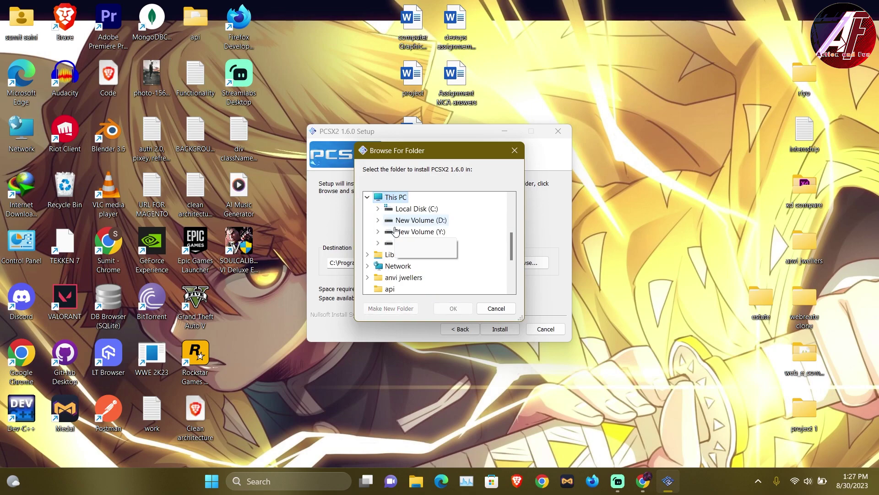
left_click(379, 233)
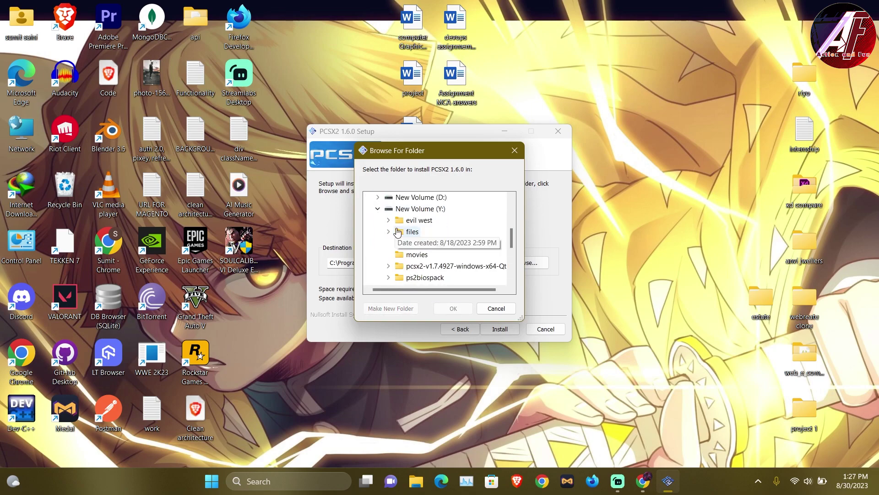
left_click(400, 232)
left_click(453, 308)
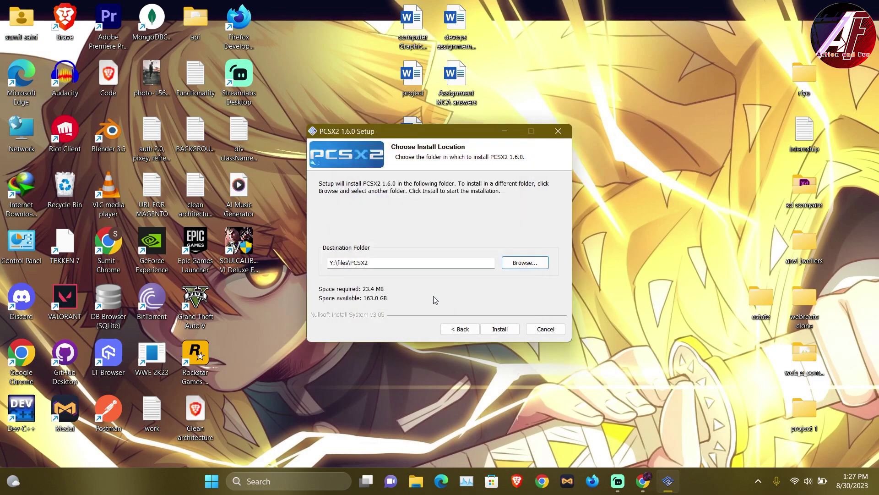
left_click(499, 328)
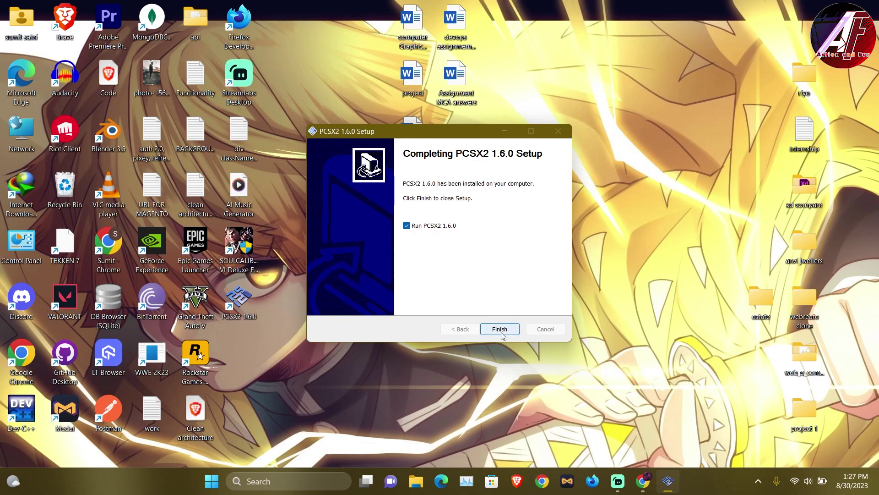
Finish the setup with Run PCSX2 1.6.0 enabled, and continue the first-time configuration with the System Default language
left_click(500, 328)
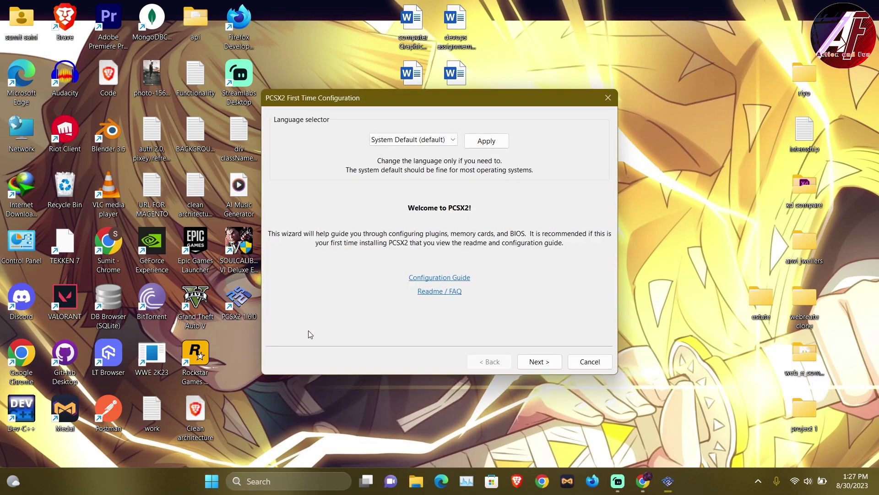
left_click(443, 140)
left_click(441, 140)
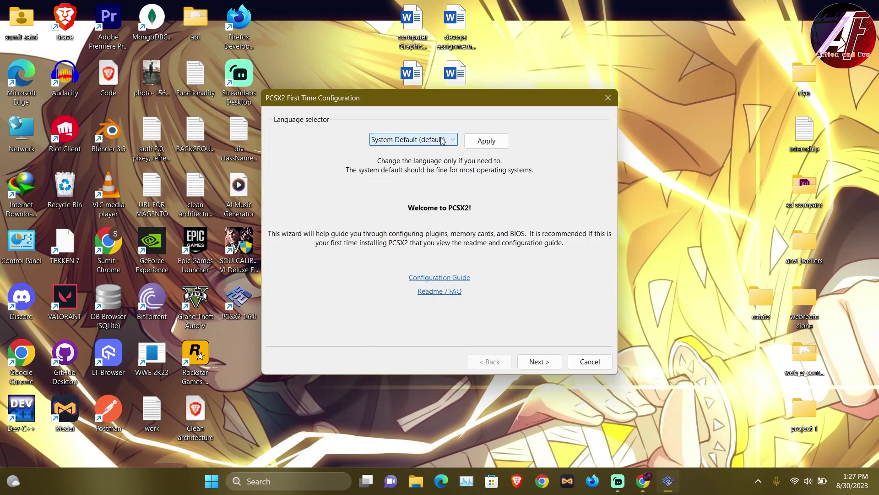
left_click(539, 363)
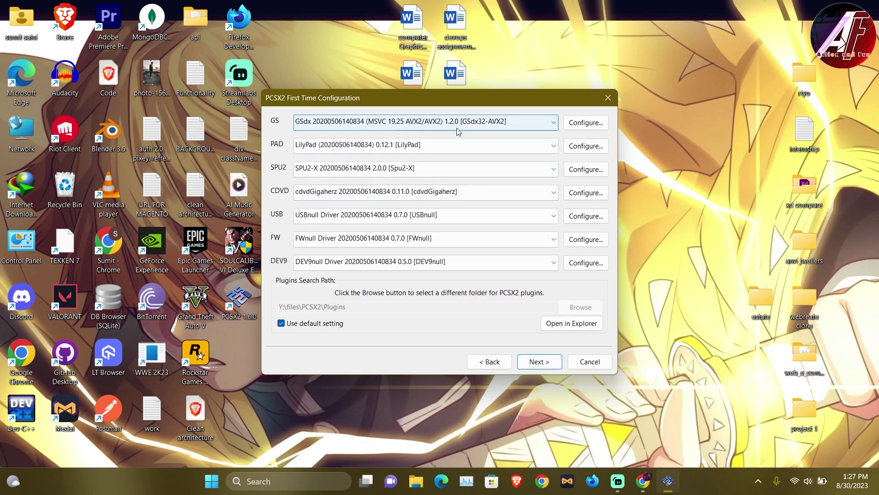
In the GS plugin's configuration, set the renderer to Direct3D 11 (Hardware) and the adapter to NVIDIA GeForce RTX 3050 Laptop GPU
left_click_drag(476, 96, 451, 69)
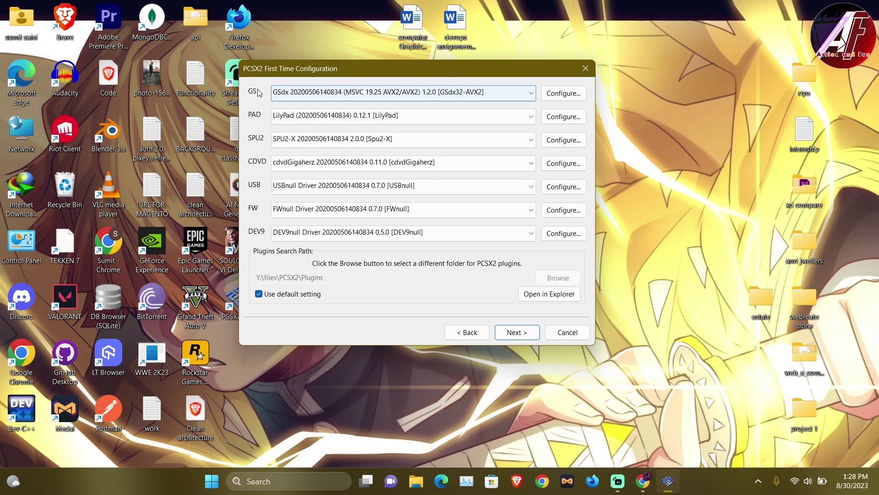
left_click(557, 94)
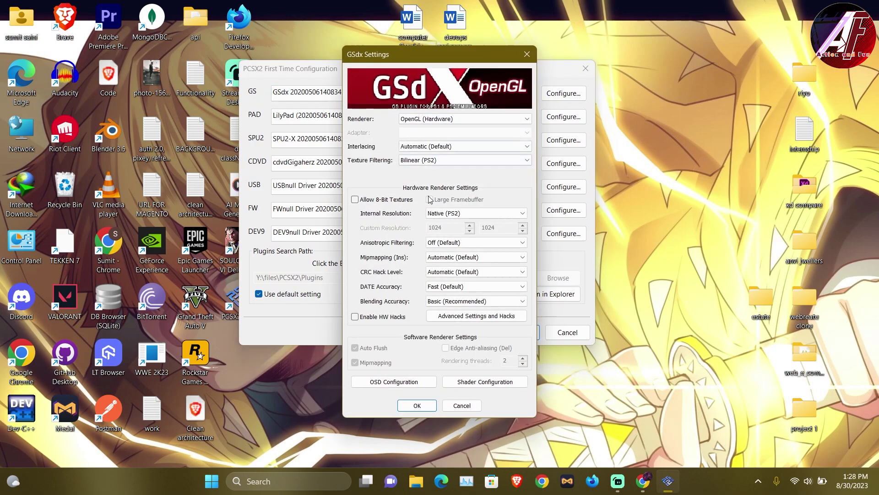
left_click(443, 120)
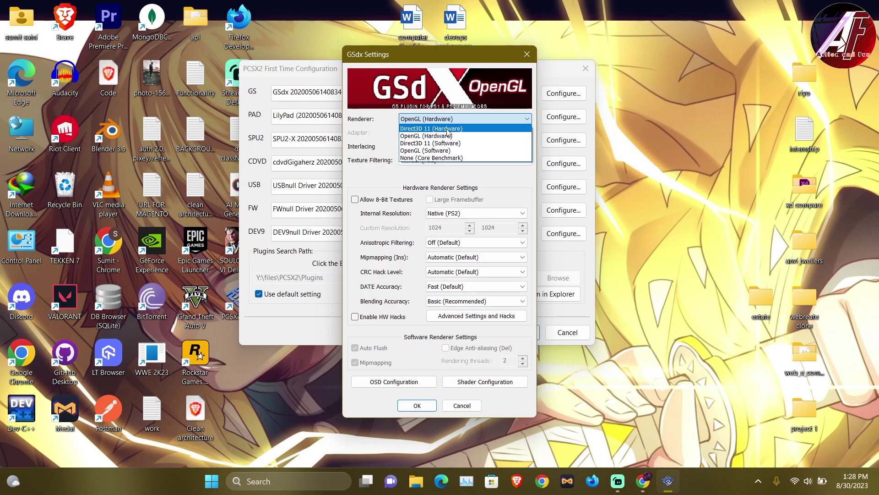
left_click(447, 129)
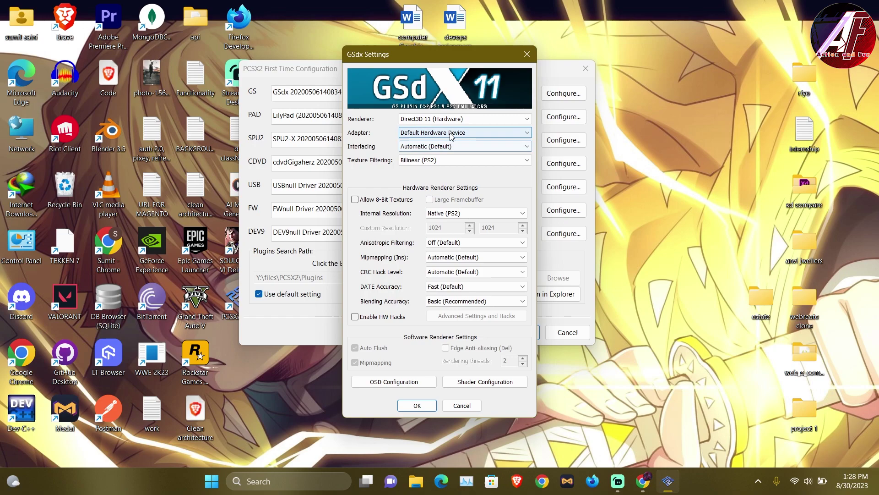
left_click(451, 135)
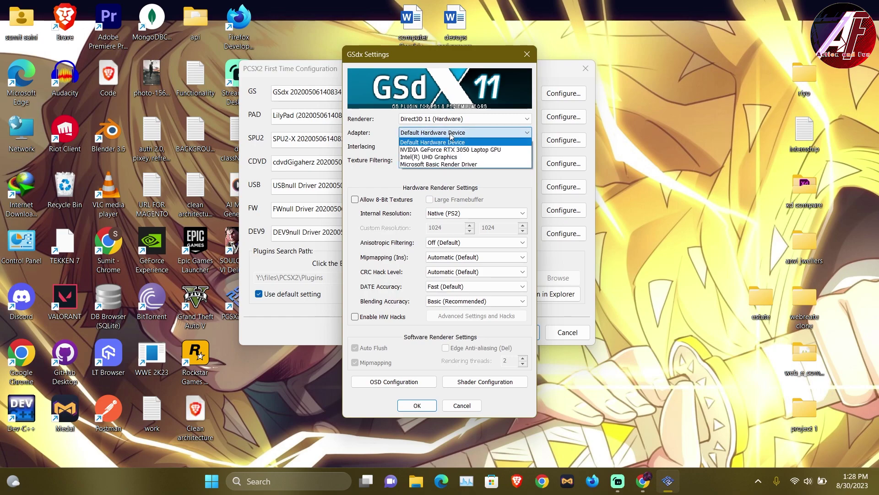
left_click(433, 150)
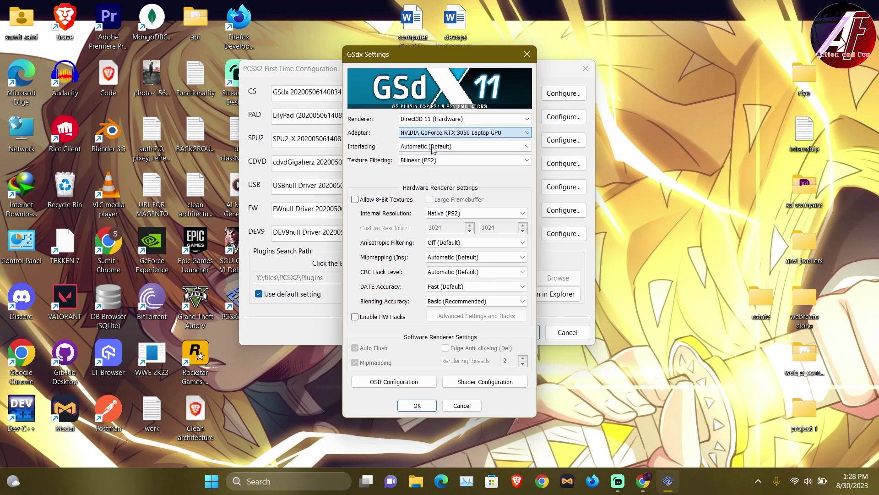
Review the GSdx interlacing and texture filtering options, keeping Automatic (Default) and Bilinear (PS2)
left_click(436, 148)
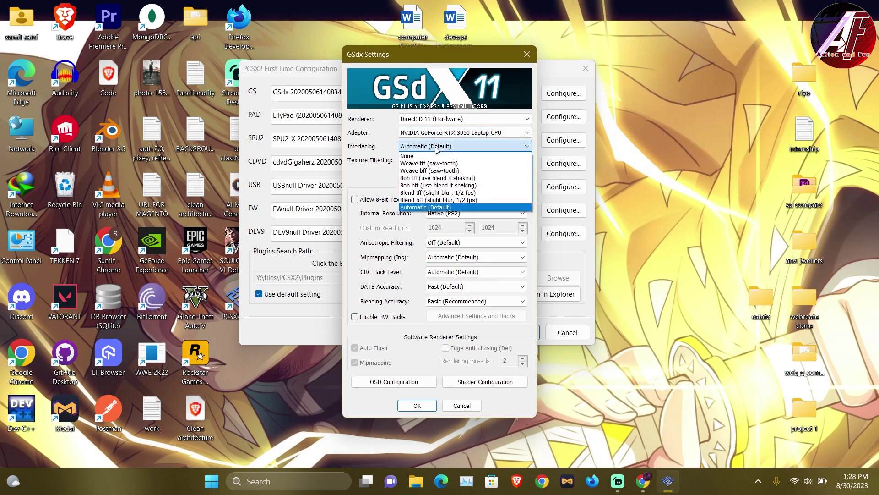
left_click(435, 148)
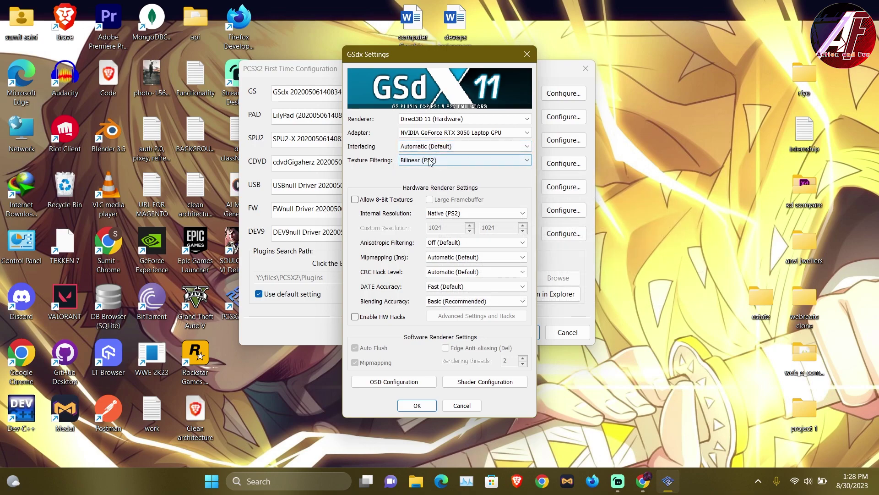
left_click(436, 161)
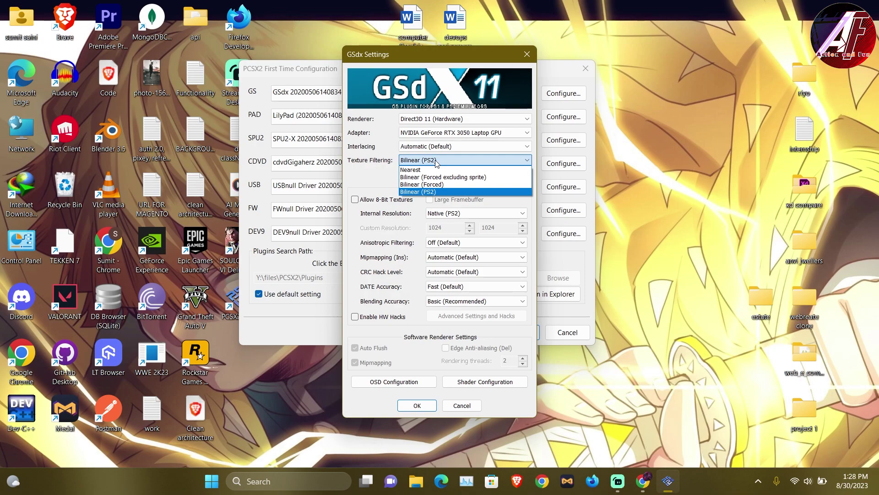
left_click(437, 161)
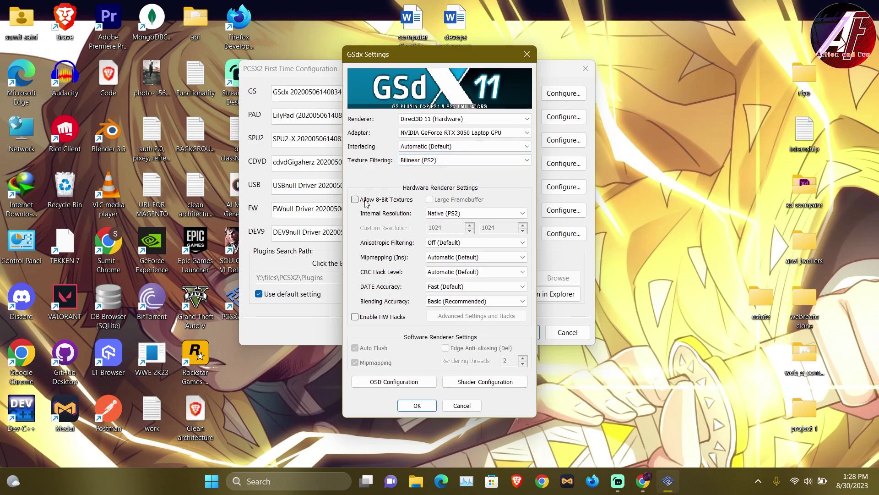
Set the GSdx internal resolution to 5x Native (~1620p 3K)
left_click(471, 214)
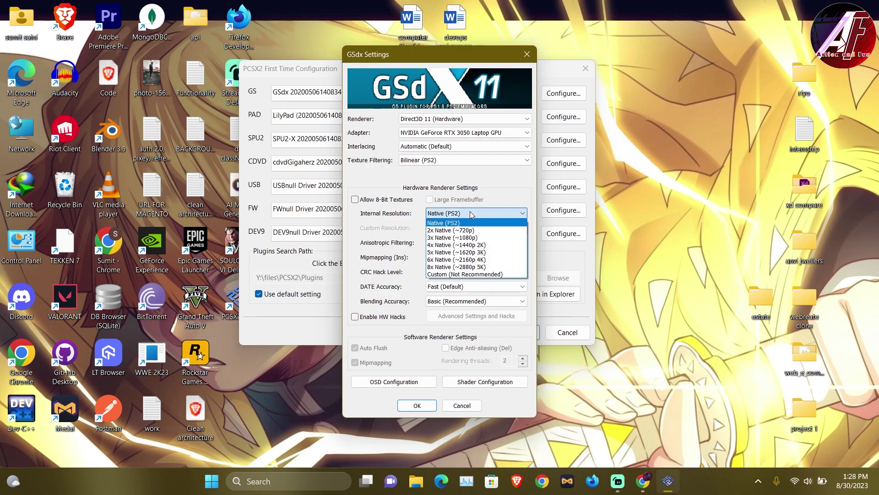
left_click(475, 237)
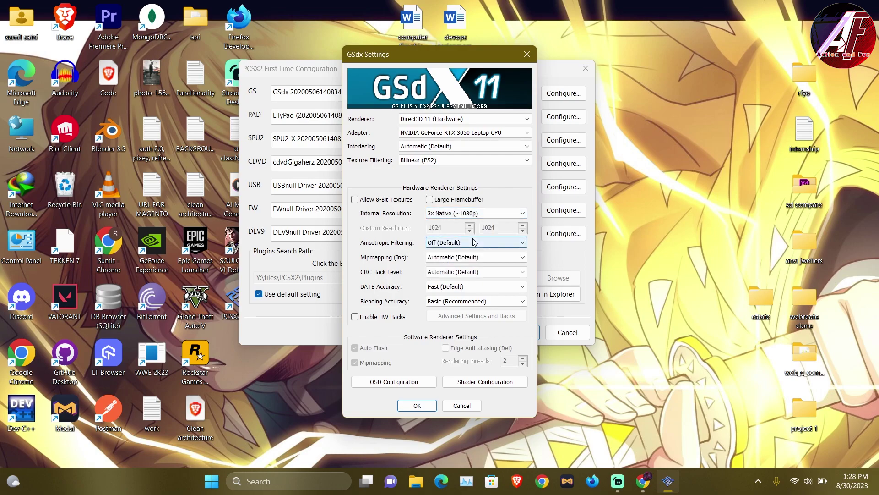
left_click(473, 214)
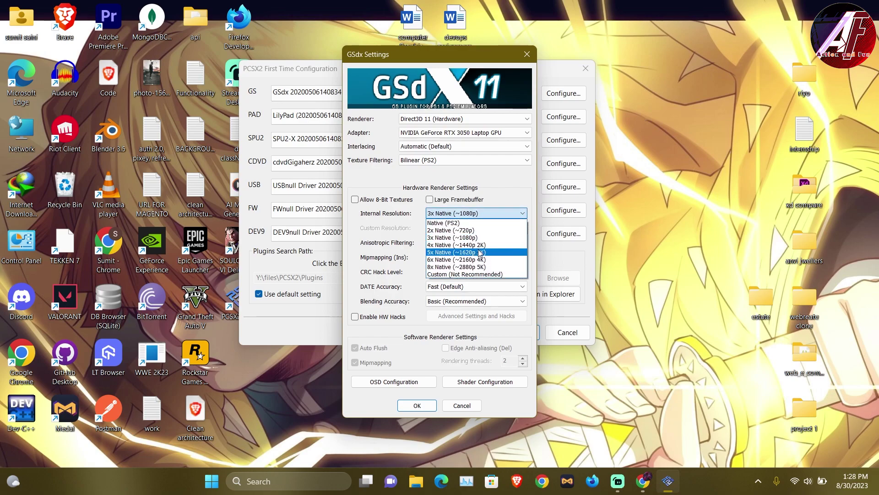
left_click(479, 253)
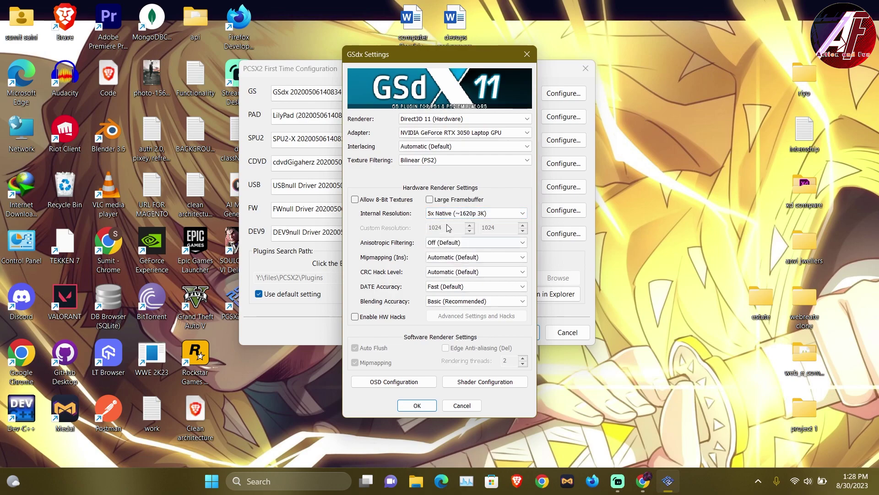
Set anisotropic filtering to 16x, leave Allow 8-Bit Textures disabled, and accept the GSdx settings
left_click(467, 243)
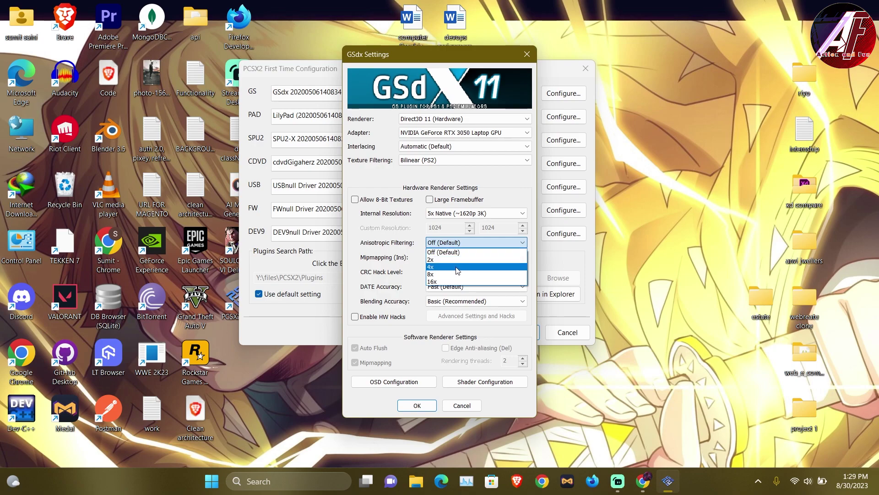
left_click(462, 281)
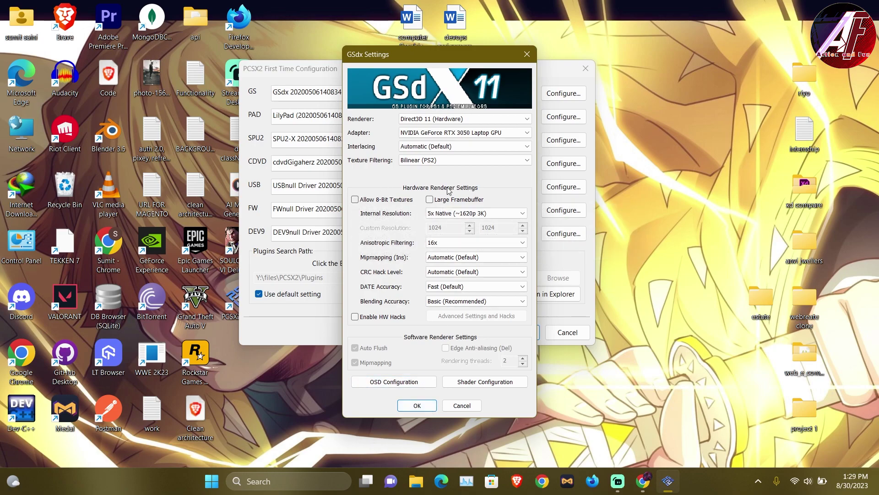
left_click(355, 199)
left_click(355, 200)
left_click(417, 406)
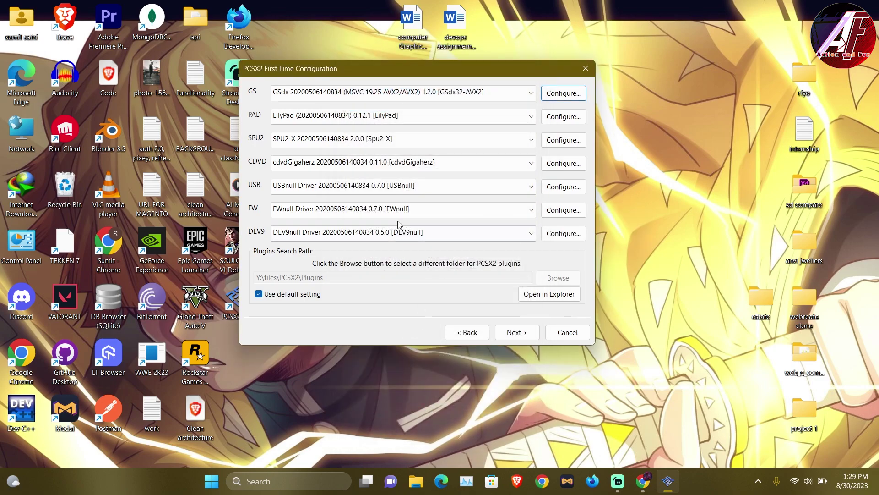
Open the PAD plugin's configuration and show the control bindings for Pad 1
left_click(567, 116)
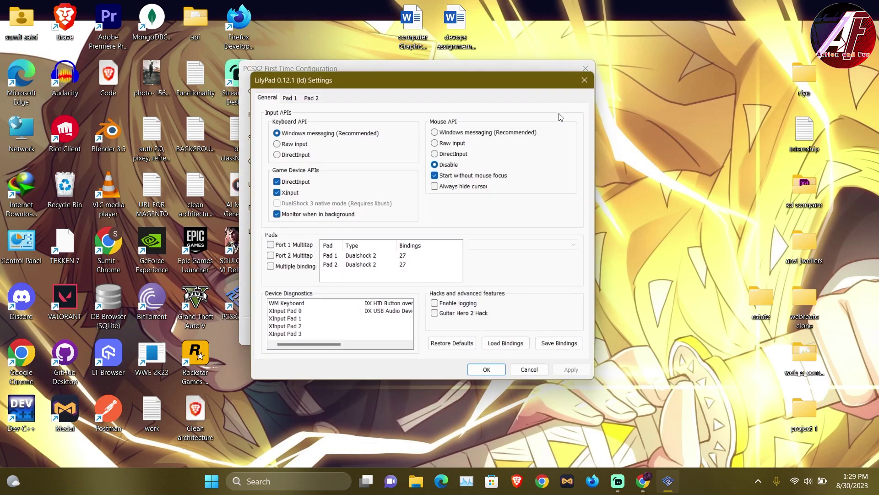
left_click(289, 96)
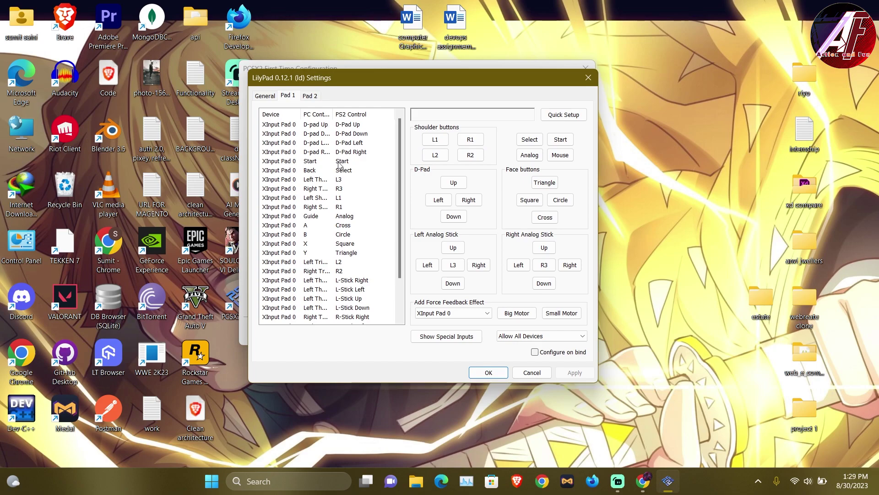
left_click(310, 94)
left_click(288, 96)
left_click_drag(391, 84, 394, 71)
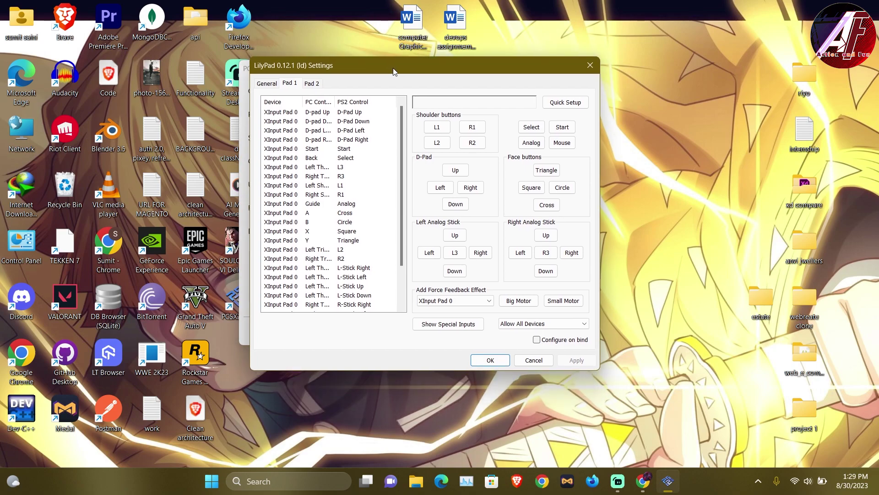
Bind Pad 1's D-Pad to the keyboard: Up to W, Down to S, Left to A and Right to D
left_click(458, 171)
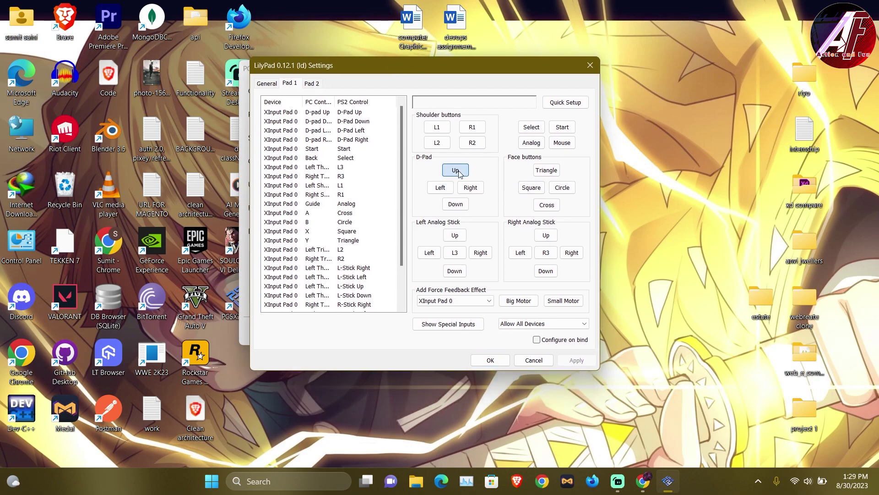
key("w")
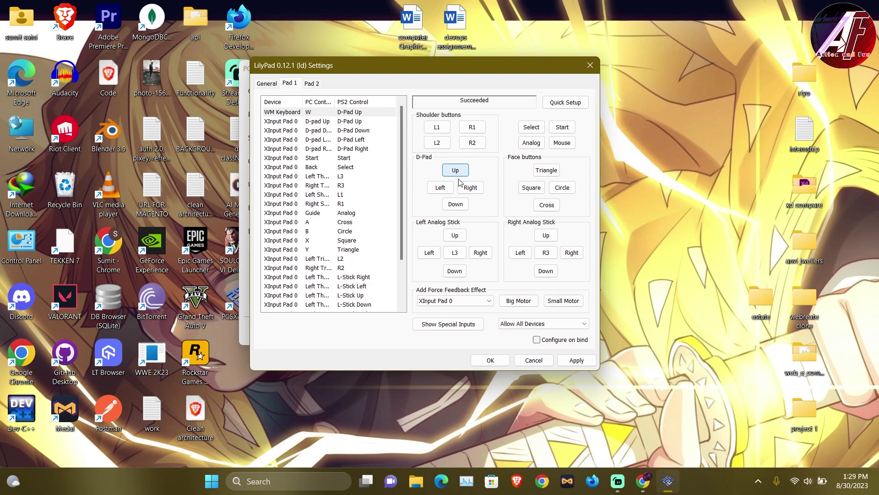
left_click(455, 205)
key("s")
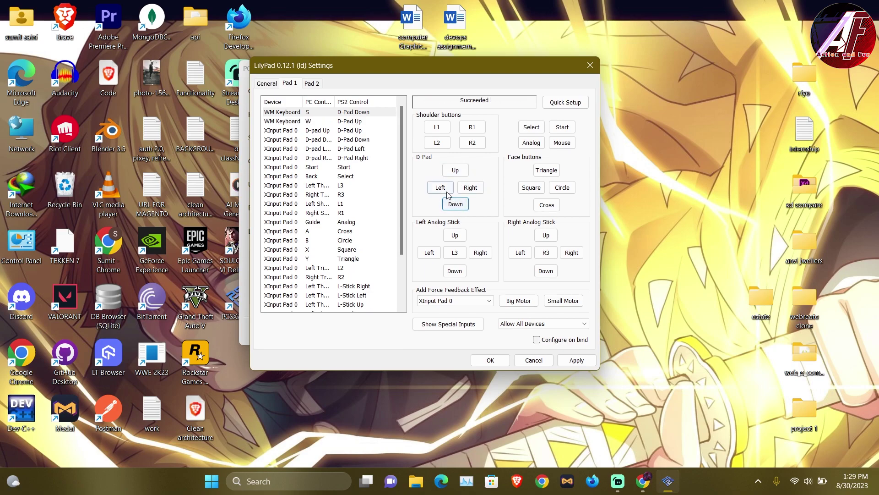
left_click(440, 188)
key("a")
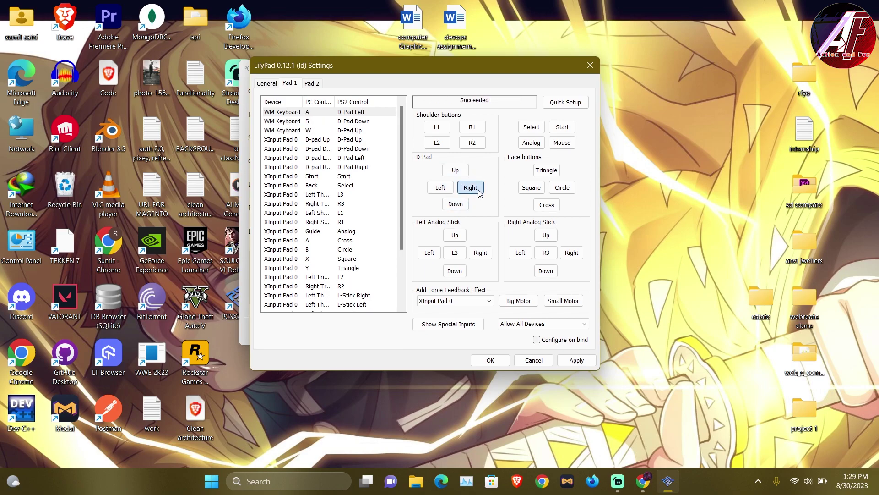
left_click(471, 188)
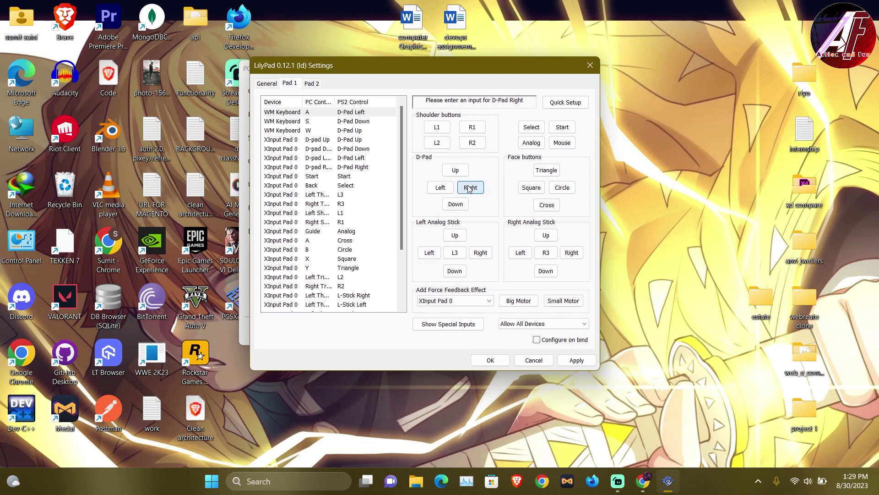
key("d")
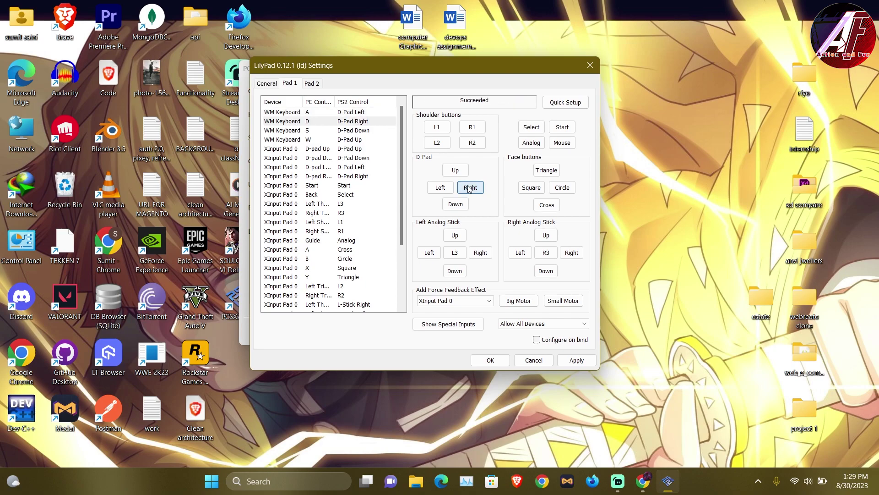
Bind Pad 1's face buttons to the keyboard: Triangle to I, Square to U, Circle to K and Cross to J
left_click(553, 173)
key("u")
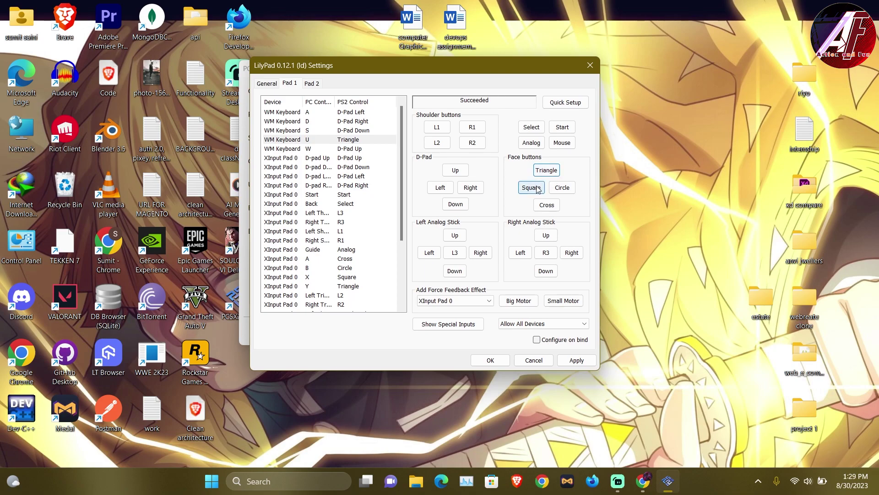
left_click(545, 174)
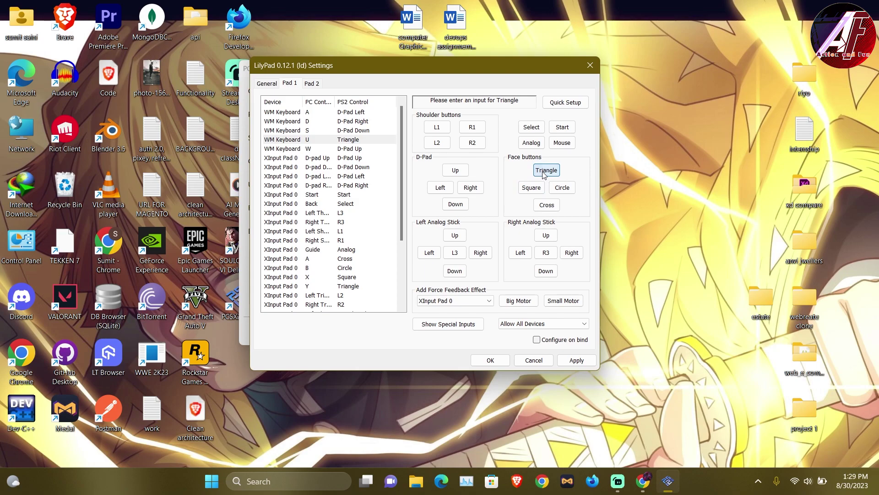
key("i")
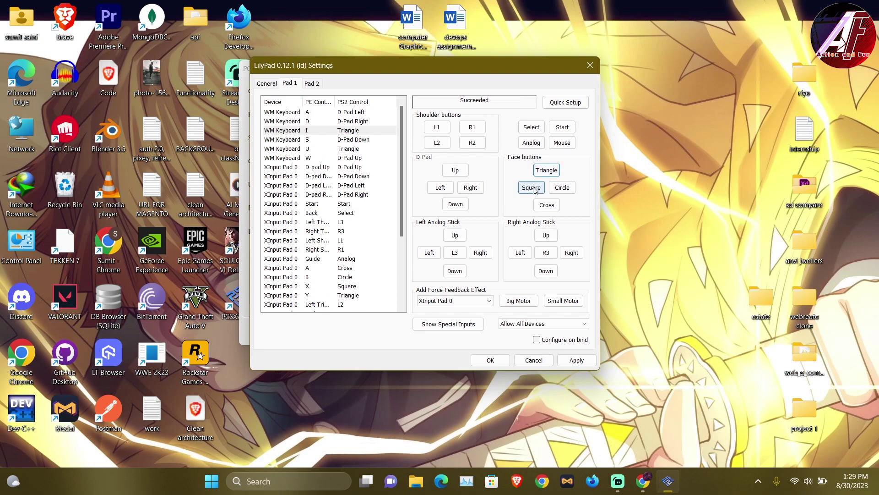
left_click(532, 188)
key("u")
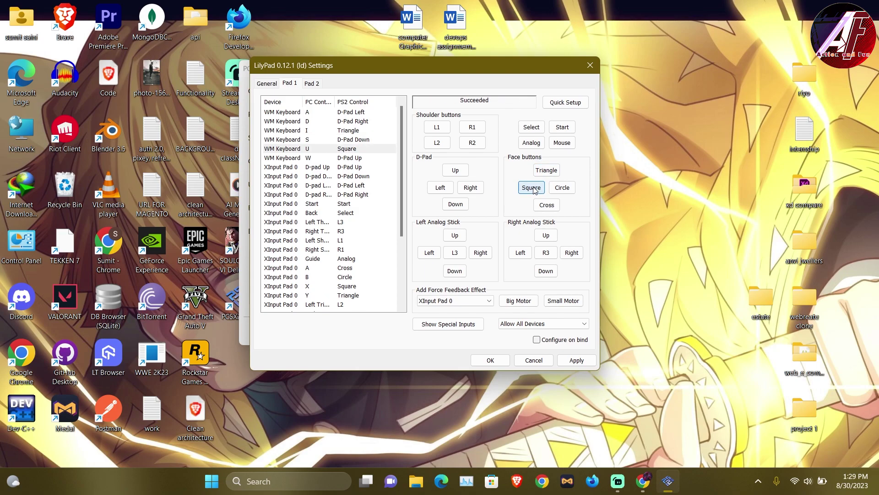
left_click(564, 189)
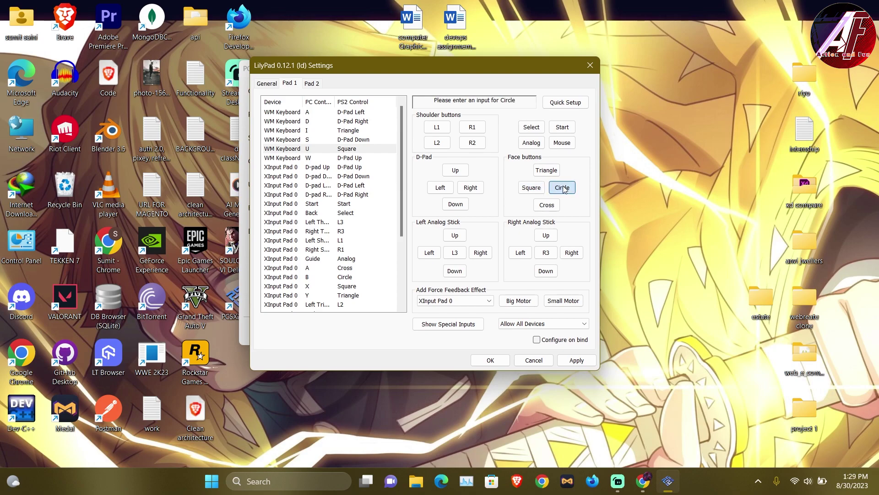
key("k")
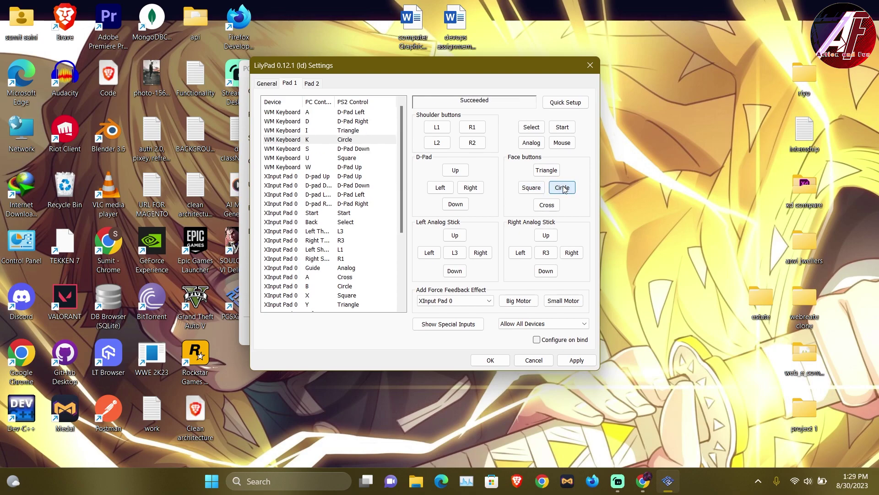
left_click(547, 207)
key("j")
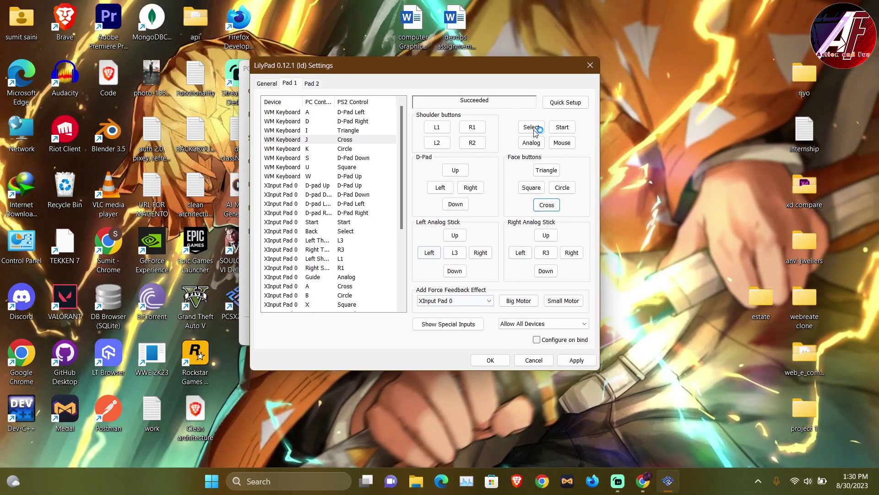
Bind Select to V and Start to B, and save the LilyPad settings
left_click(531, 127)
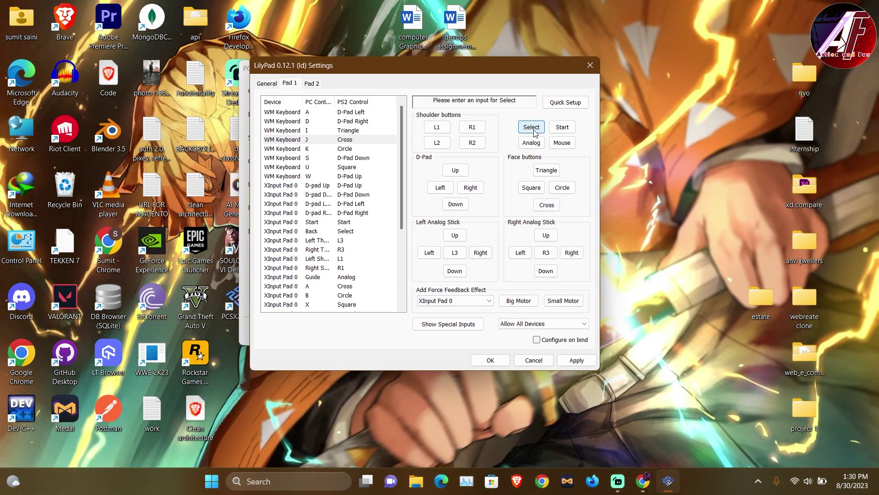
key("v")
left_click(572, 130)
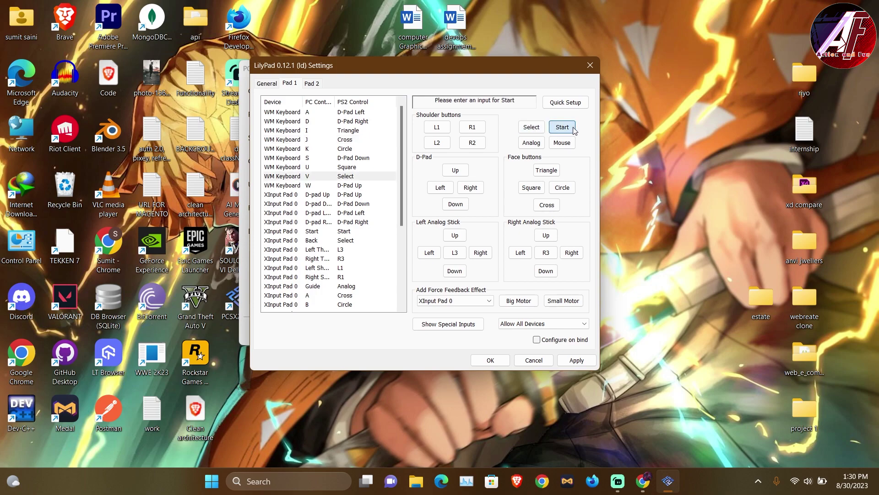
key("b")
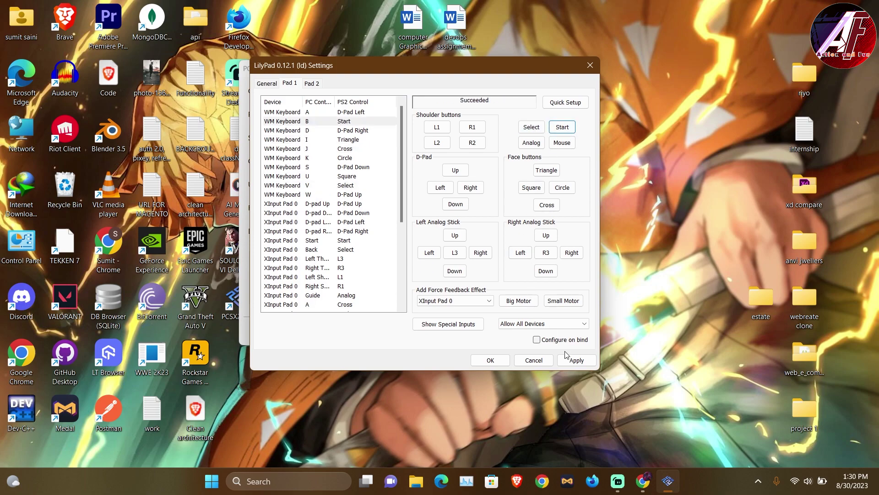
left_click(576, 360)
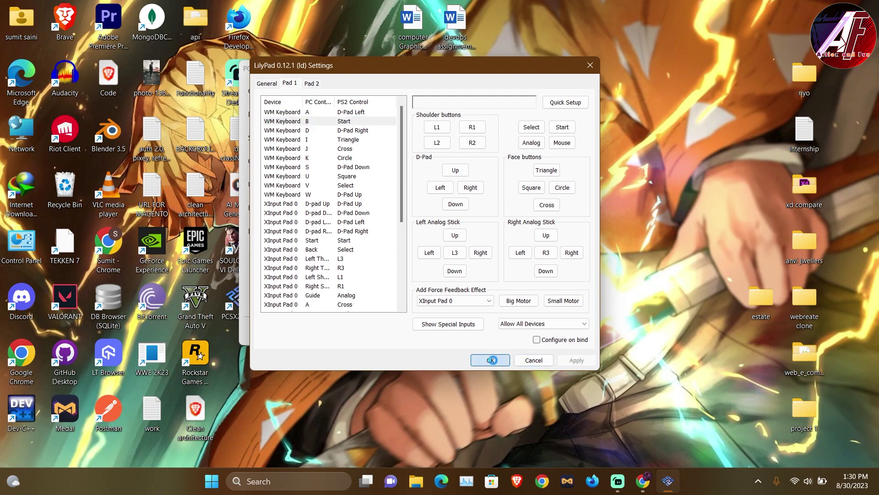
left_click(492, 360)
Continue to the BIOS selection, refresh the BIOS rom list, and turn off the default setting for the search path
left_click(517, 331)
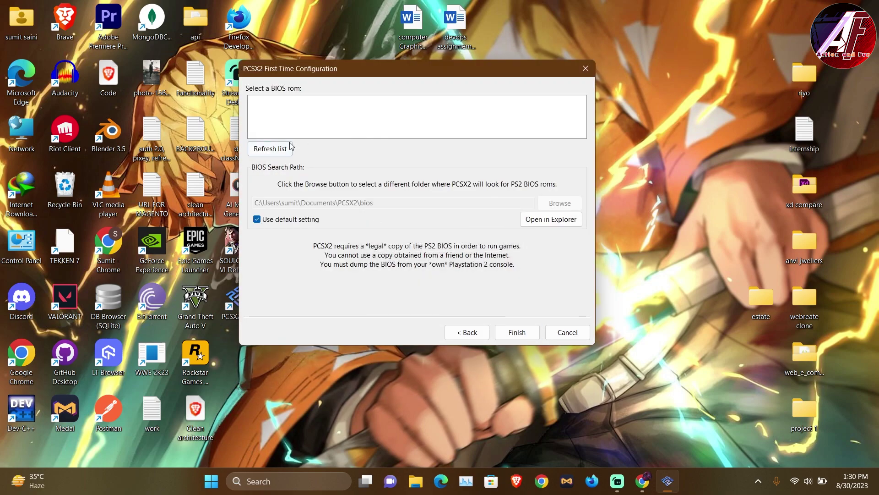
left_click(270, 149)
left_click(257, 219)
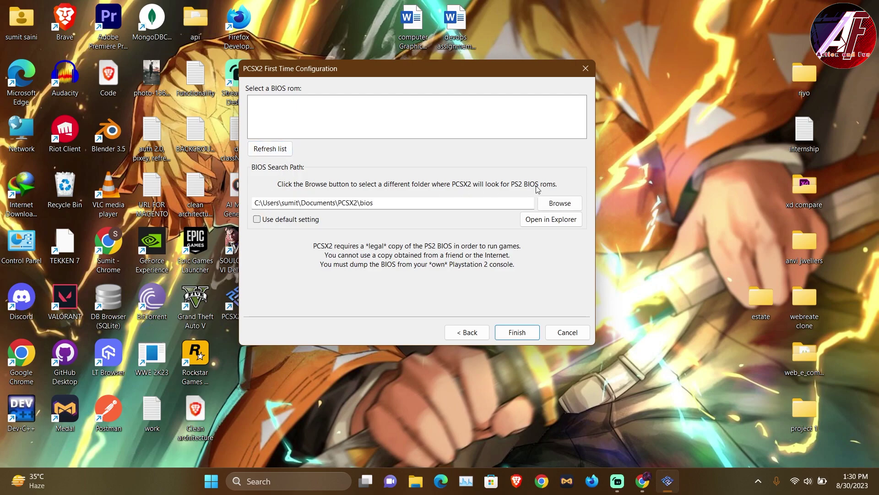
Browse for a different BIOS search folder, starting on the New Volume (Z:) drive
left_click(560, 203)
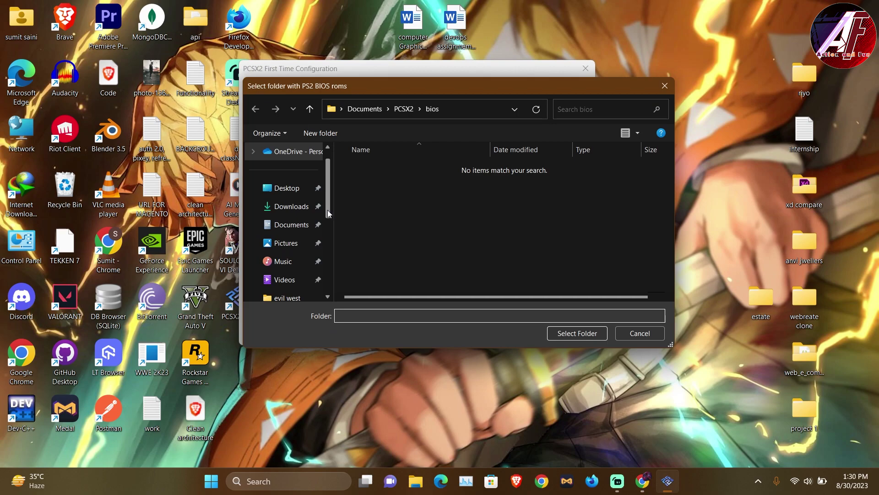
scroll(328, 213, "down", 5)
left_click(295, 261)
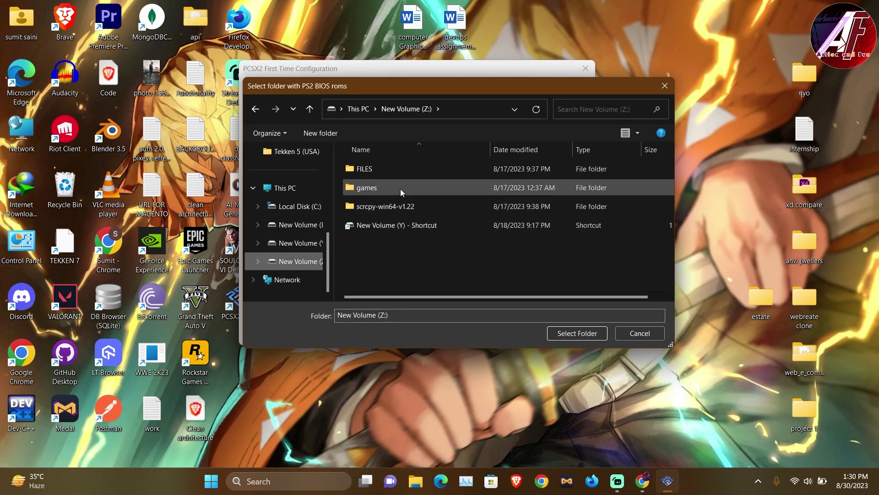
double_click(392, 174)
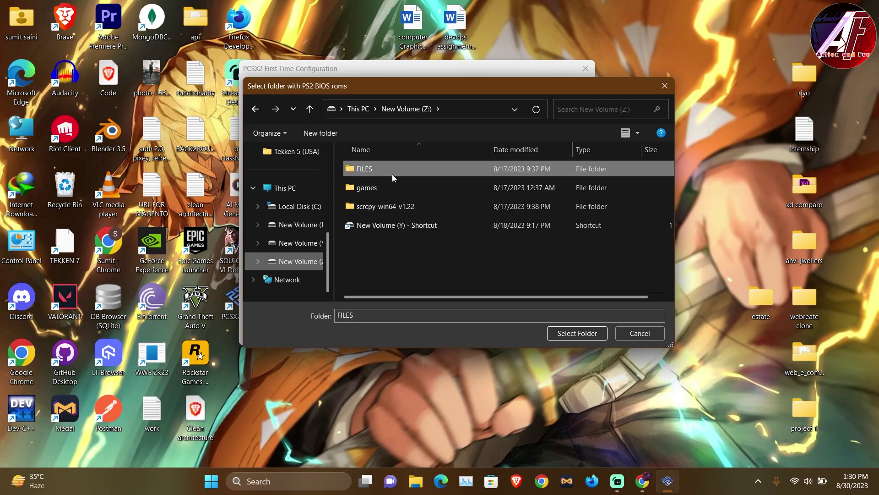
double_click(392, 169)
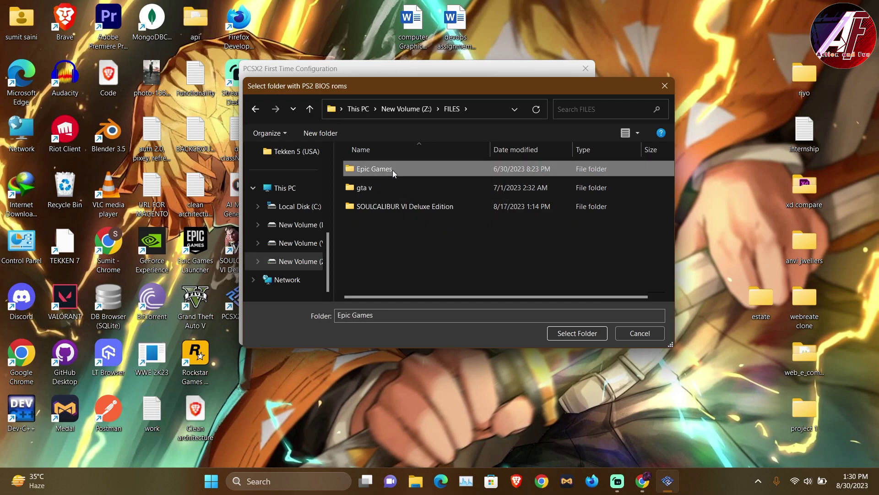
key("alt+Left")
key("g")
key("alt+Left")
Navigate to the games\pcsx2 folder on the New Volume (Z:) drive for the BIOS search path
key("g")
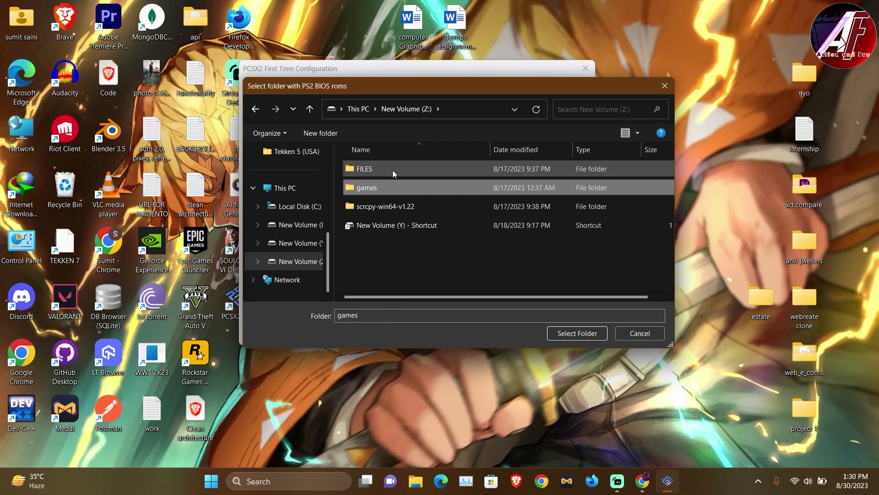
key("Return")
key("s")
key("p")
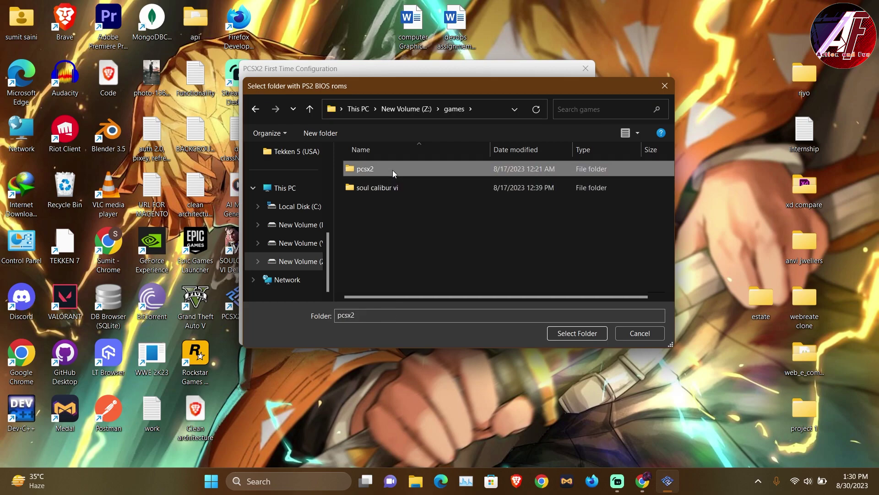
key("Return")
key("p")
key("s")
key("Down")
key("Up")
key("Up")
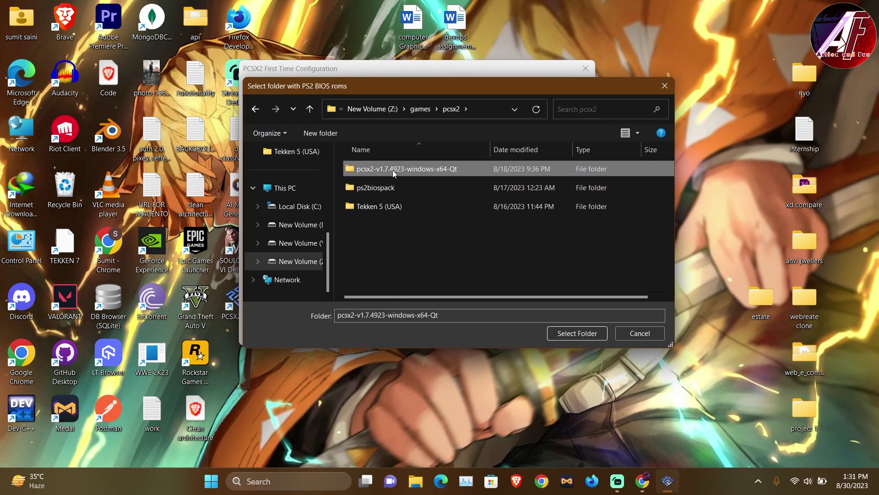
Choose the bios folder inside pcsx2-v1.7.4923-windows-x64-Qt as the BIOS search path
key("End")
key("Up")
key("Up")
key("Return")
key("b")
key("b")
key("Down")
key("Up")
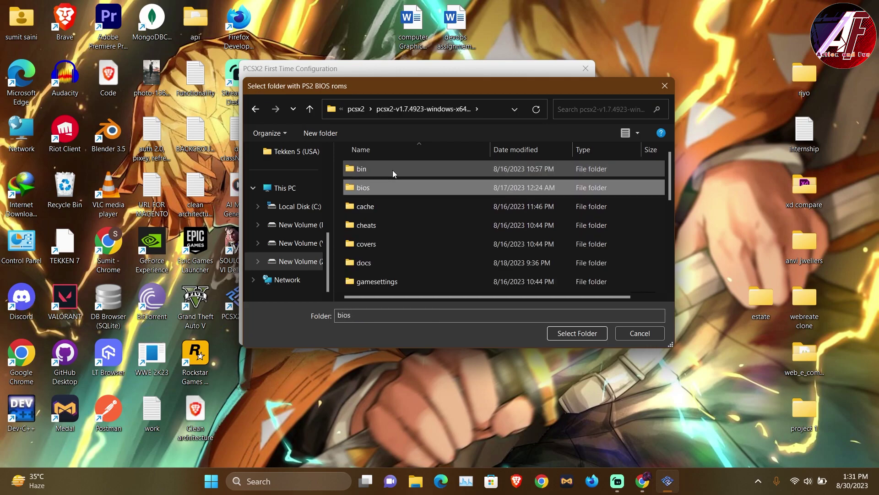
key("Return")
left_click(576, 336)
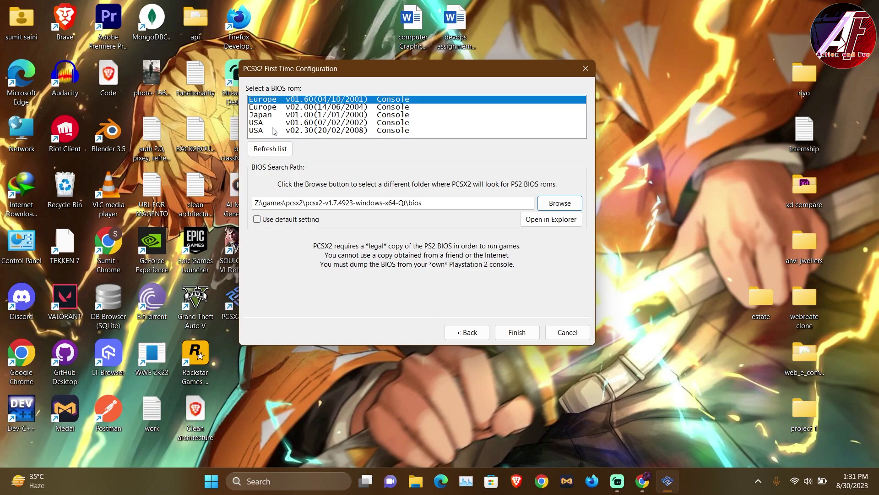
Select the USA v02.30(20/02/2008) Console BIOS rom and finish the first-time configuration
left_click(292, 130)
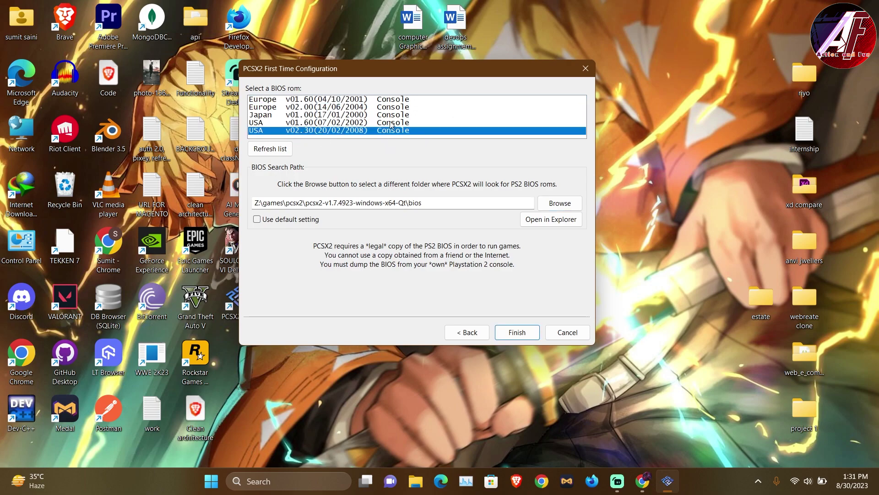
left_click(513, 330)
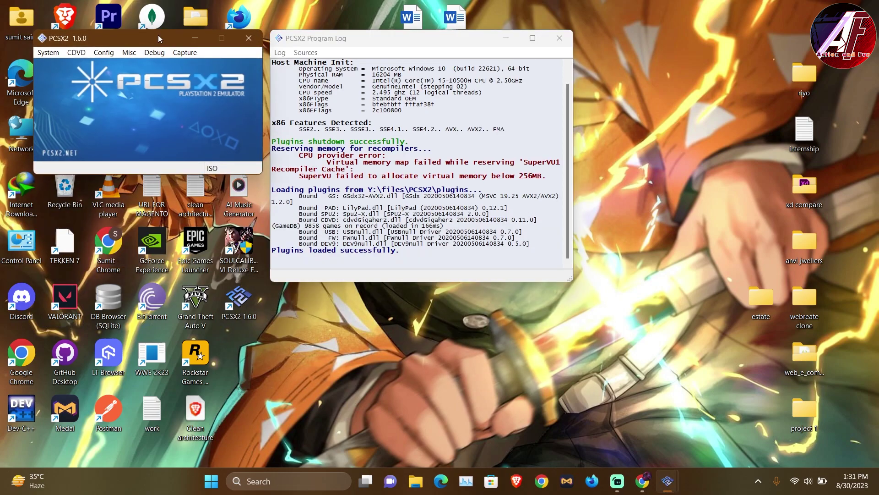
left_click_drag(158, 34, 274, 45)
Open the emulation settings, examine the VUs and GS options, and try Disable Framelimiting before switching it back off
left_click(216, 59)
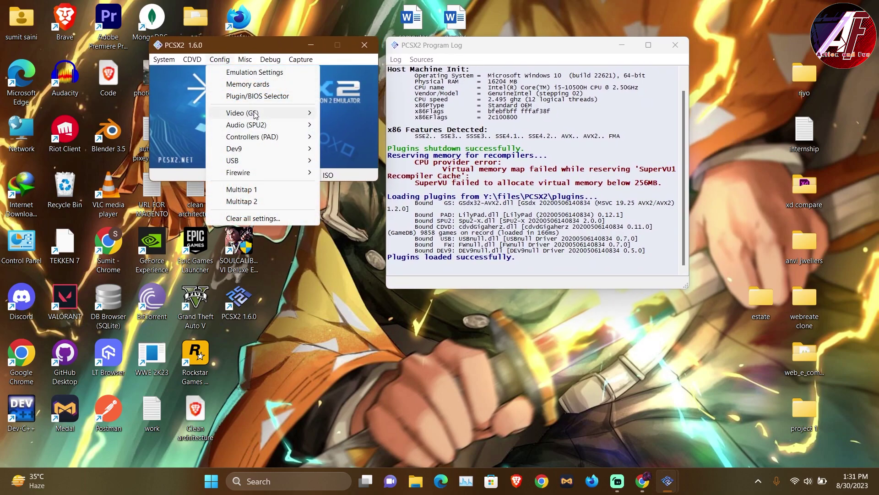
left_click(254, 72)
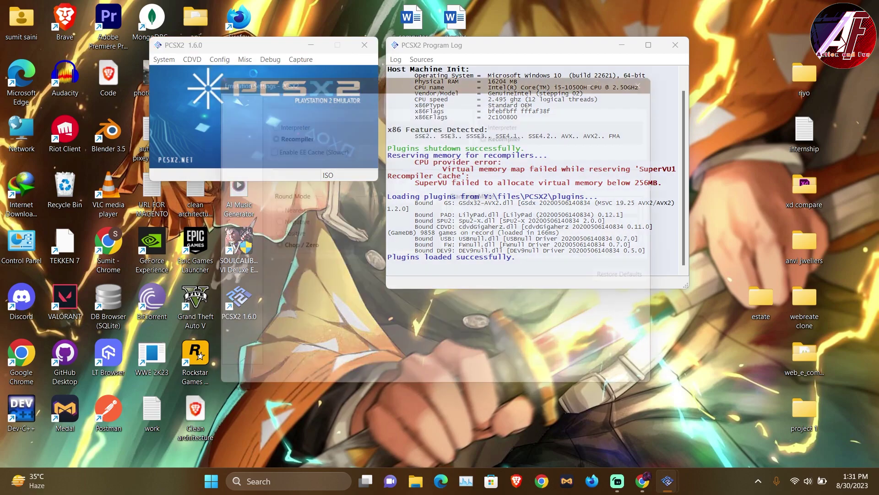
left_click(224, 150)
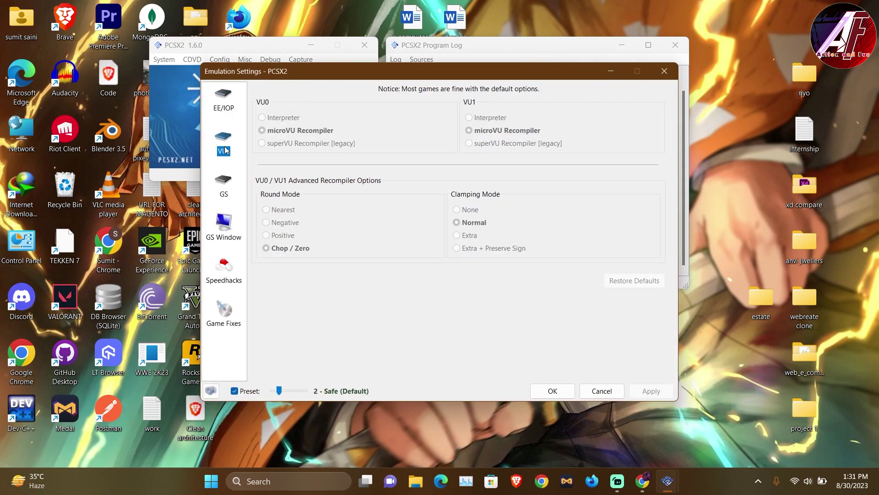
left_click(229, 185)
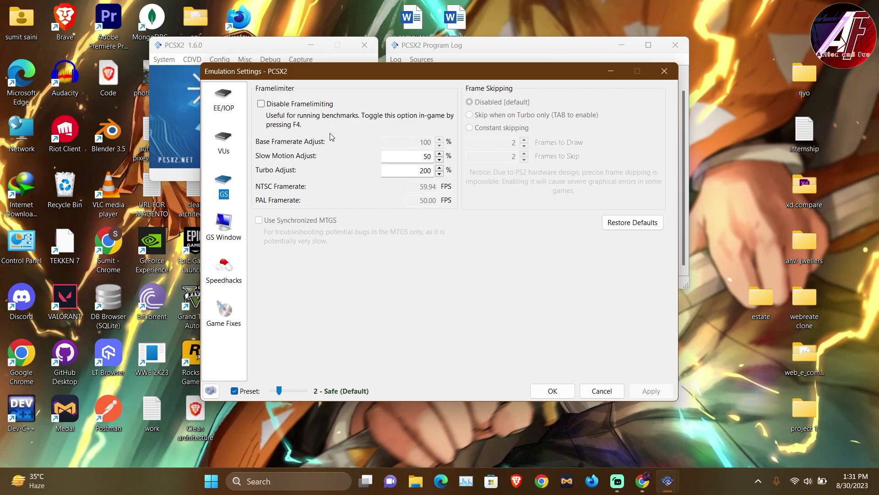
left_click(261, 104)
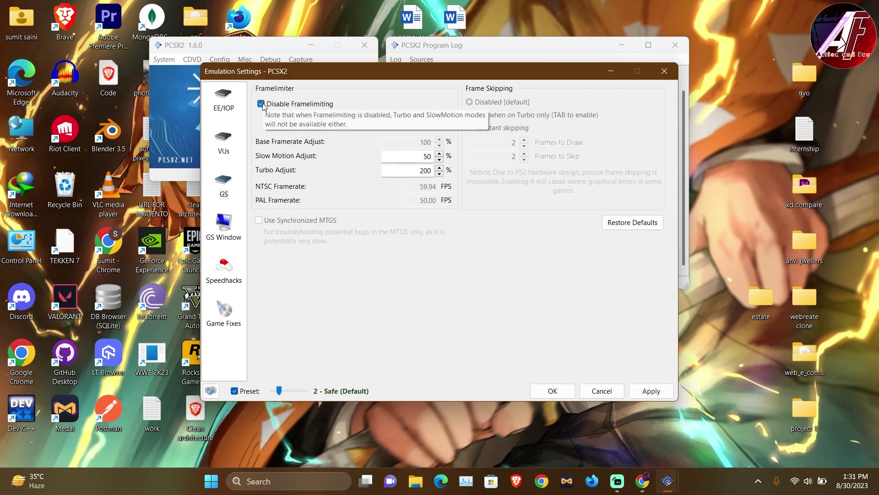
left_click(262, 104)
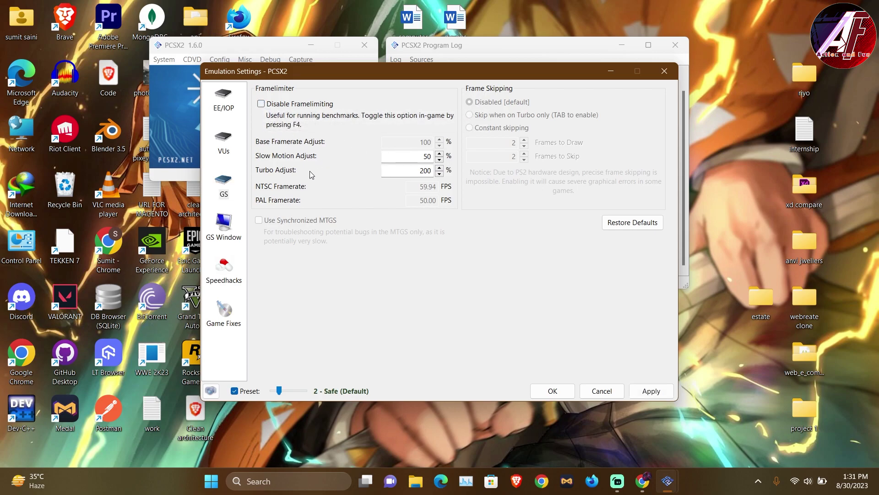
Set the GS Window aspect ratio to Fit to Window/Screen
left_click(225, 233)
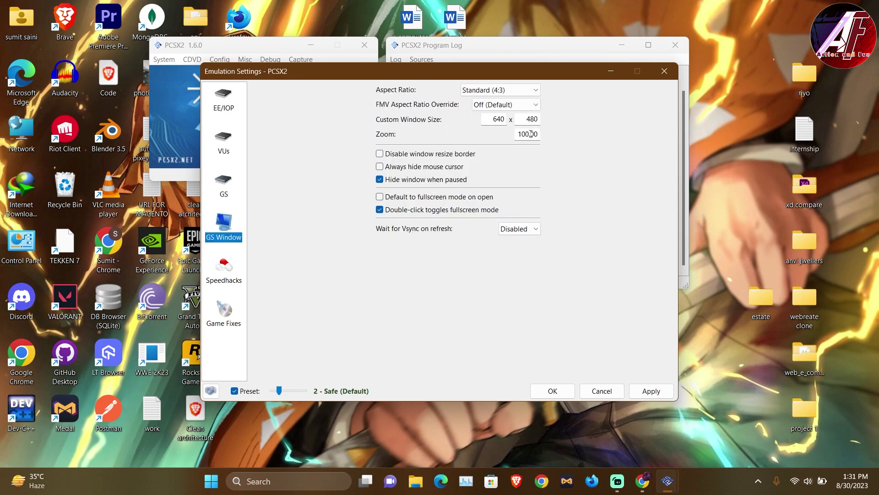
left_click(515, 91)
left_click(517, 105)
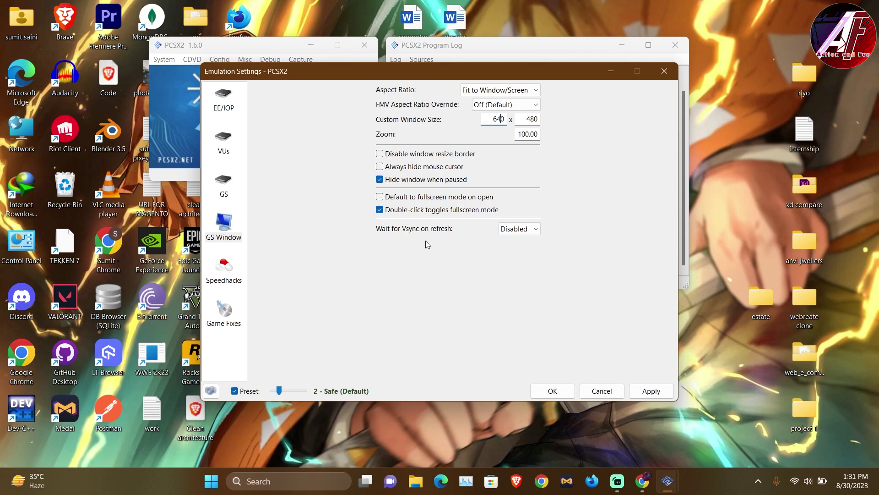
Try the speedhack presets 1 - Safest, 3 - Balanced and 4 - Aggressive, and return the preset to 2 - Safe (Default)
left_click(234, 273)
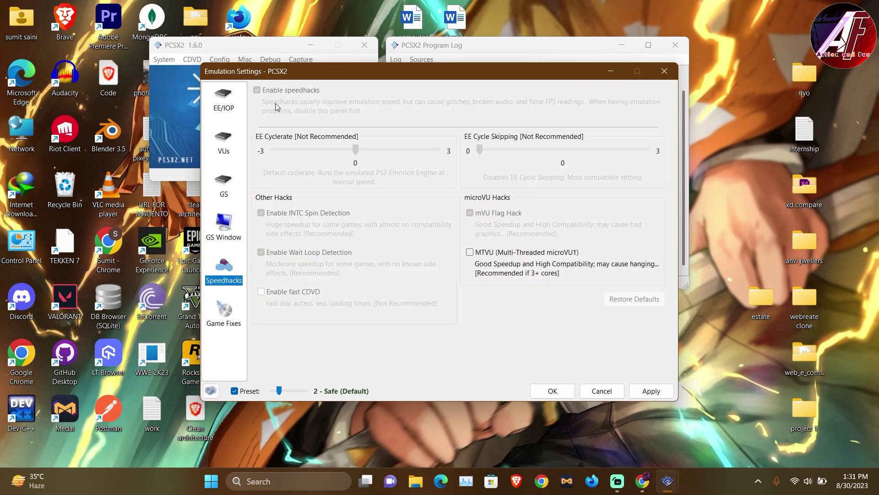
left_click(235, 391)
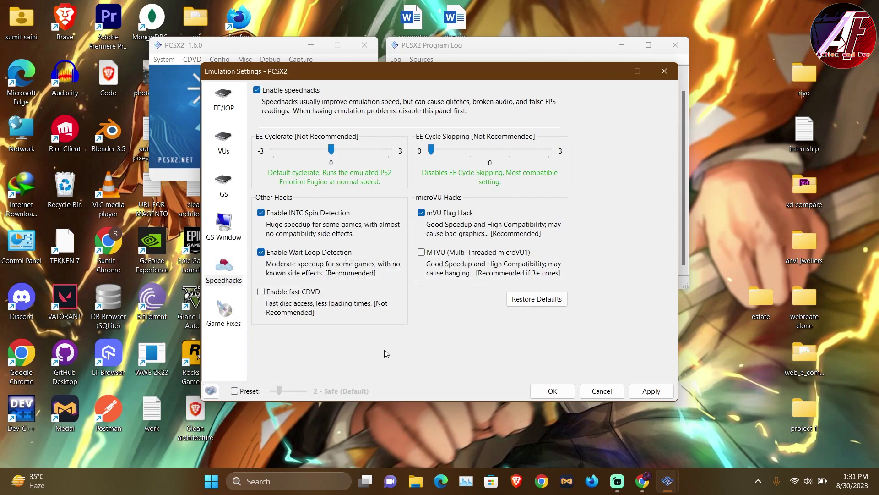
left_click(234, 391)
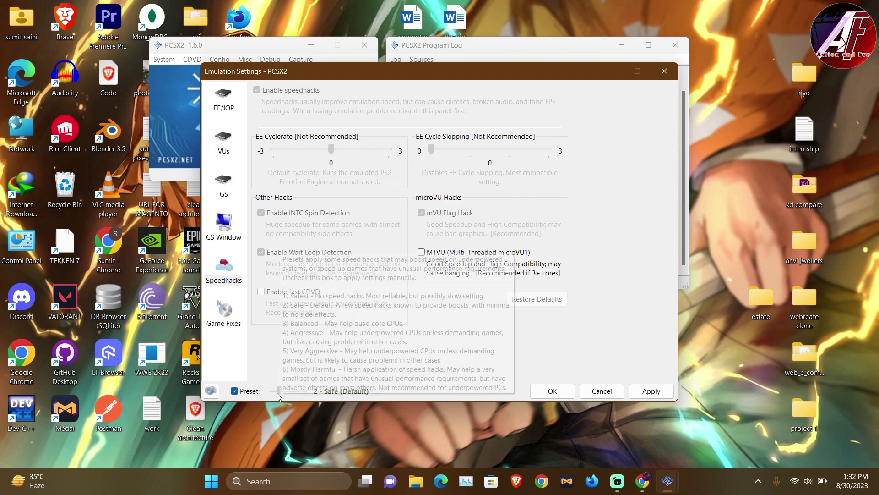
left_click_drag(277, 393, 261, 388)
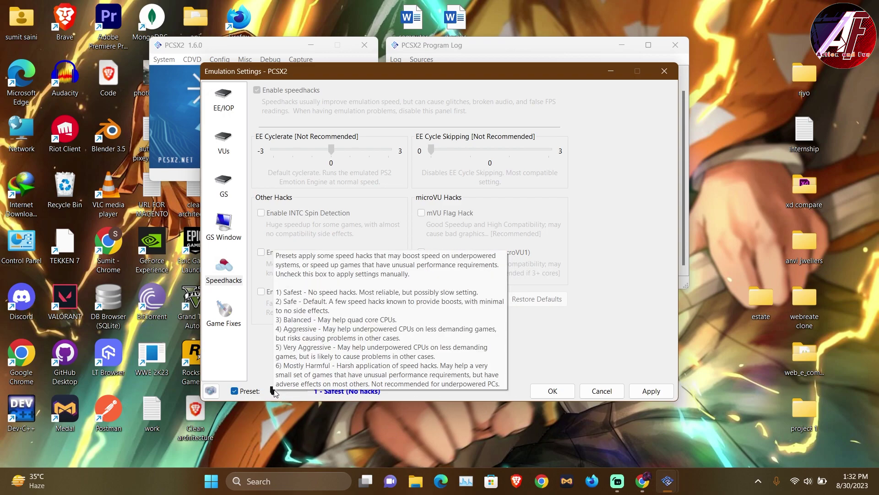
left_click_drag(274, 392, 288, 390)
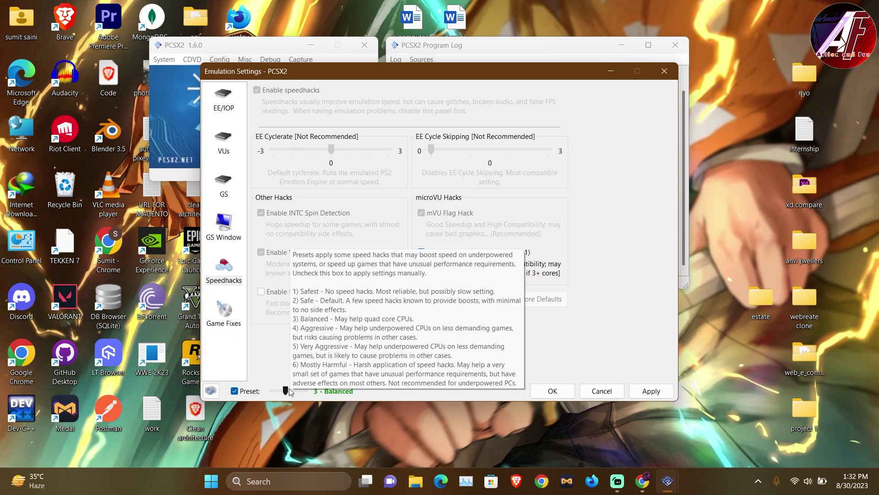
left_click_drag(289, 393, 292, 394)
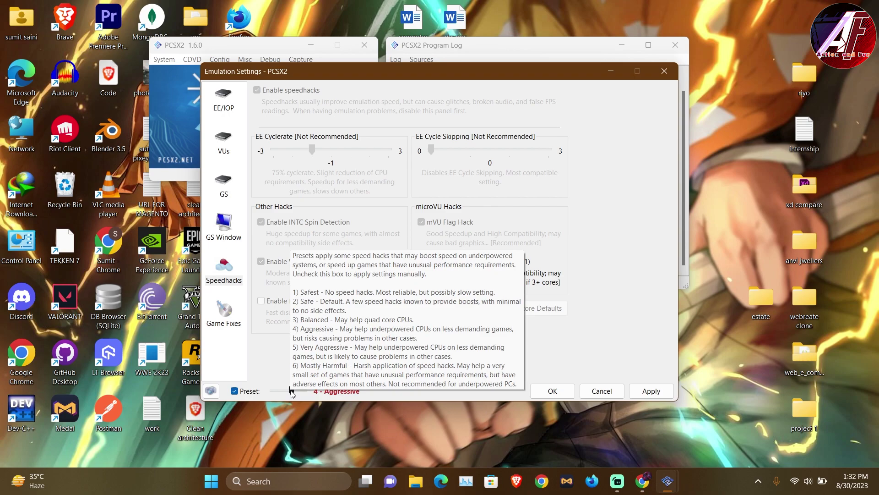
mouse_move(293, 394)
left_mouse_down()
mouse_move(306, 395)
mouse_move(282, 389)
left_mouse_up()
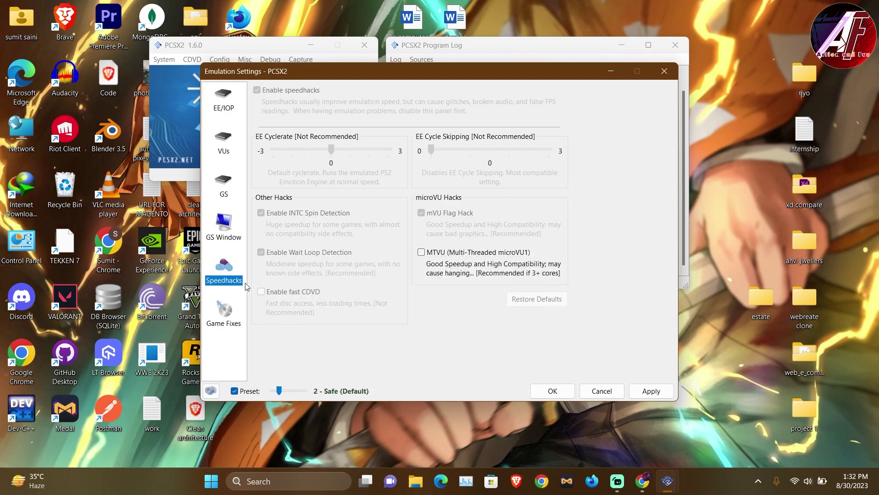
Review the Game Fixes options, and apply and save the emulation settings
left_click(230, 312)
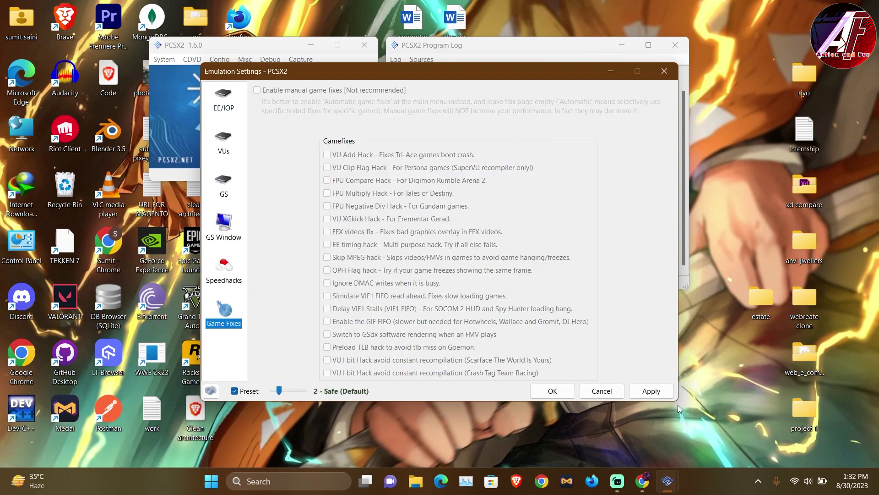
left_click(662, 392)
left_click(552, 390)
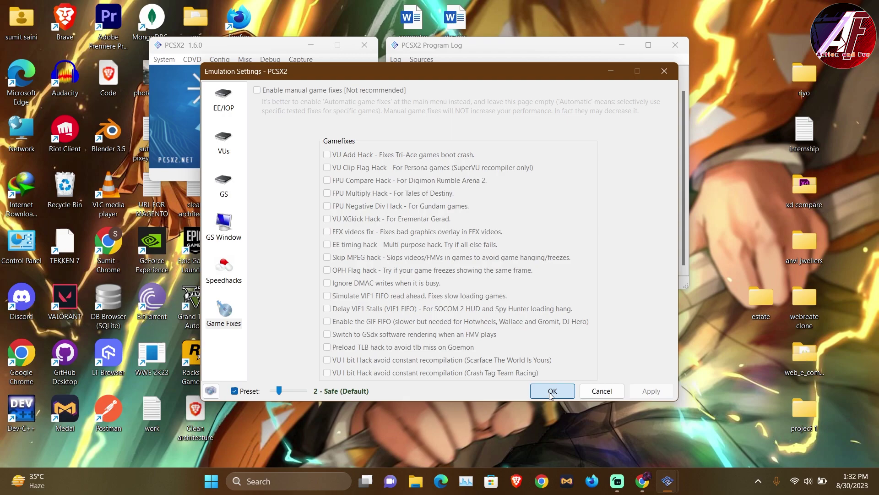
Start a fast ISO boot and browse for the disc image on the New Volume (Z:) drive
left_click(196, 60)
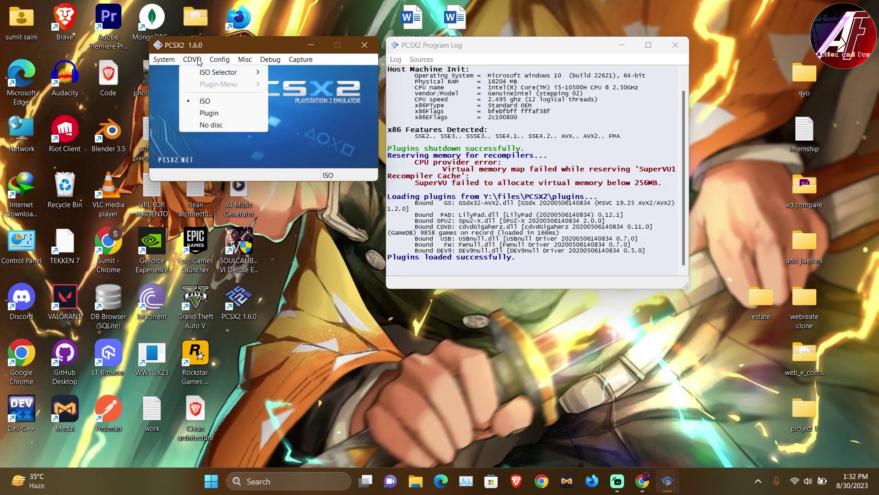
mouse_move(210, 76)
mouse_move(164, 60)
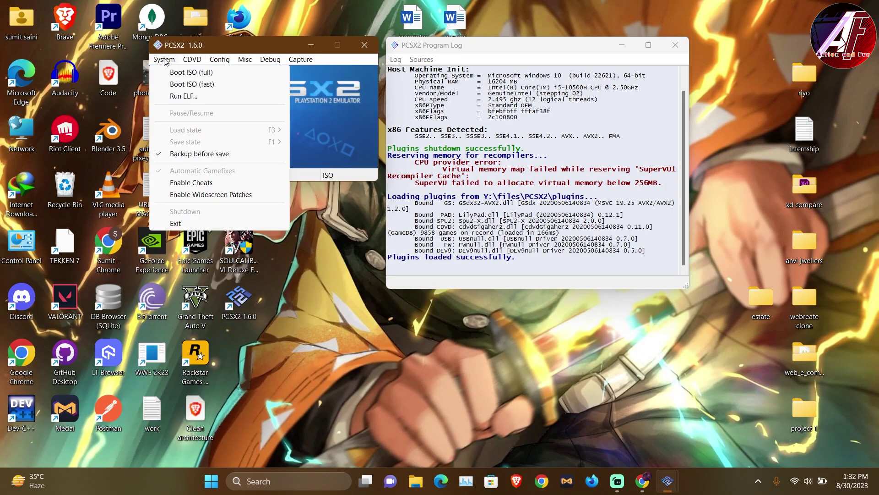
left_click(189, 85)
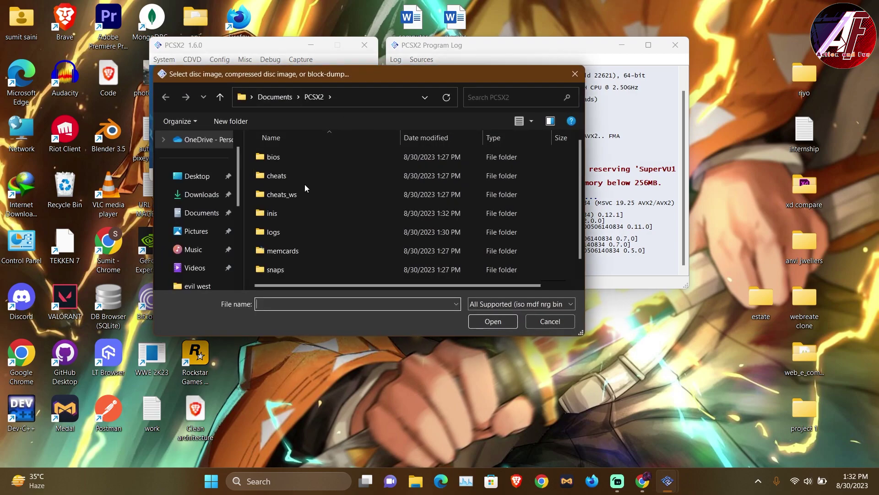
left_click_drag(237, 183, 246, 234)
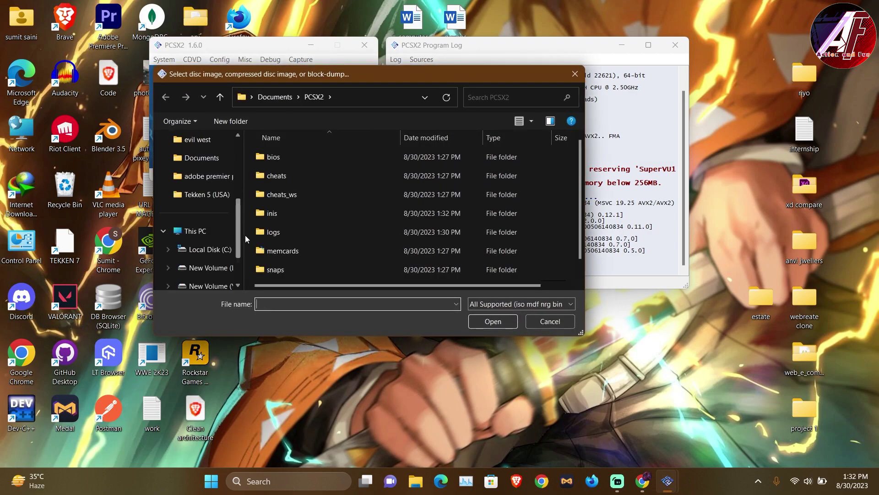
left_click(266, 98)
scroll(199, 246, "down", 1)
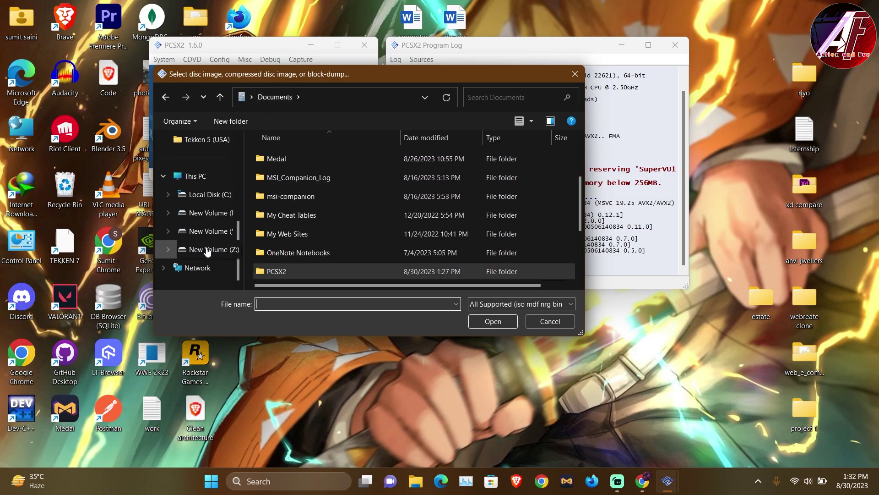
left_click(209, 231)
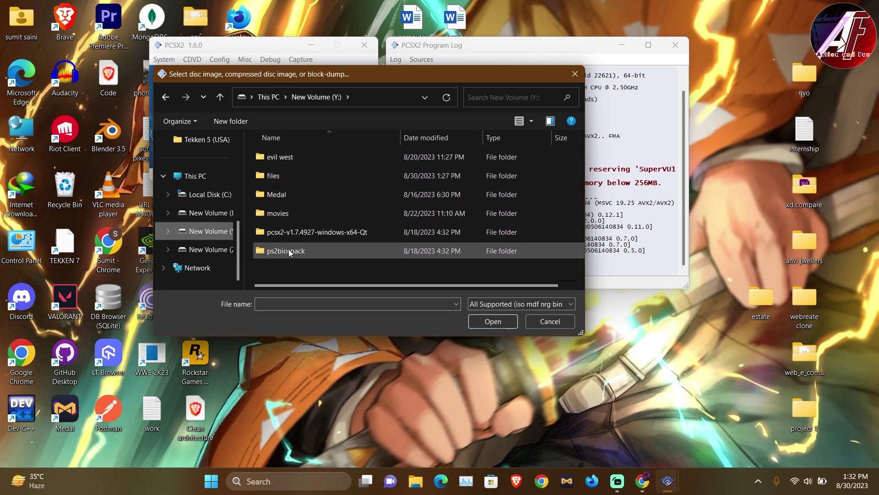
left_click(211, 251)
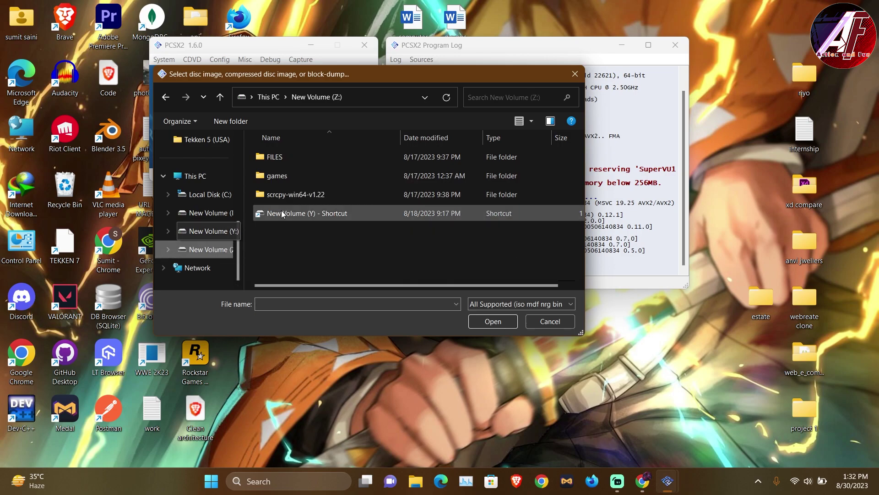
Boot Tekken 5 (USA).iso from the games\pcsx2\Tekken 5 (USA) folder
double_click(284, 176)
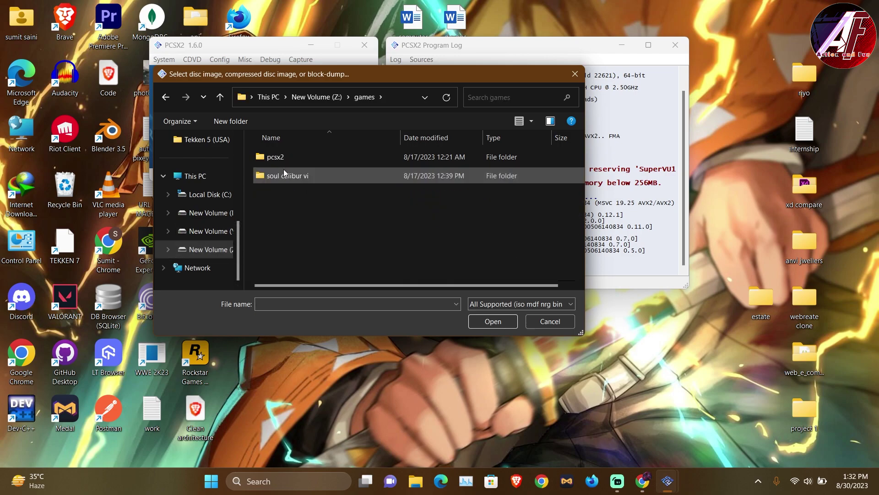
double_click(282, 158)
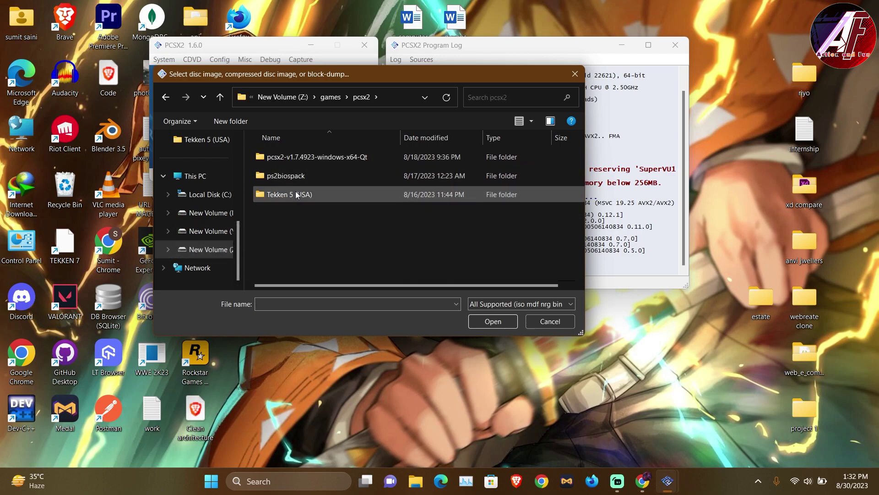
double_click(296, 194)
left_click(292, 154)
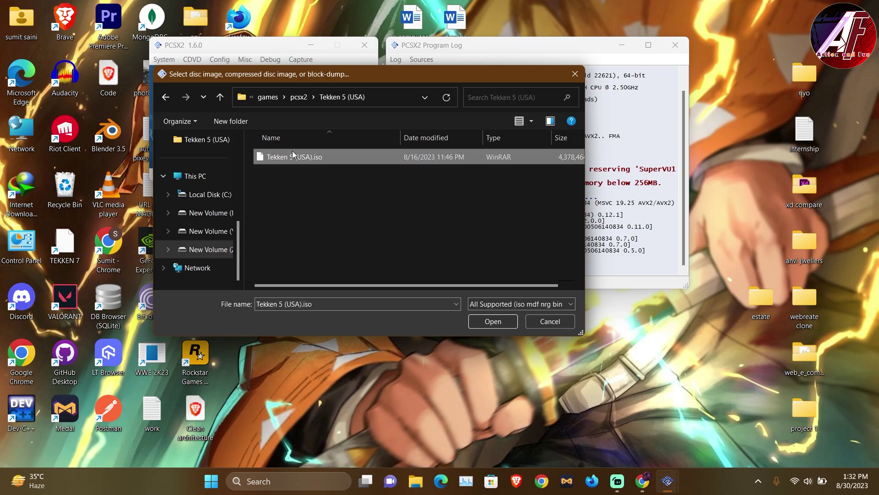
left_click(494, 322)
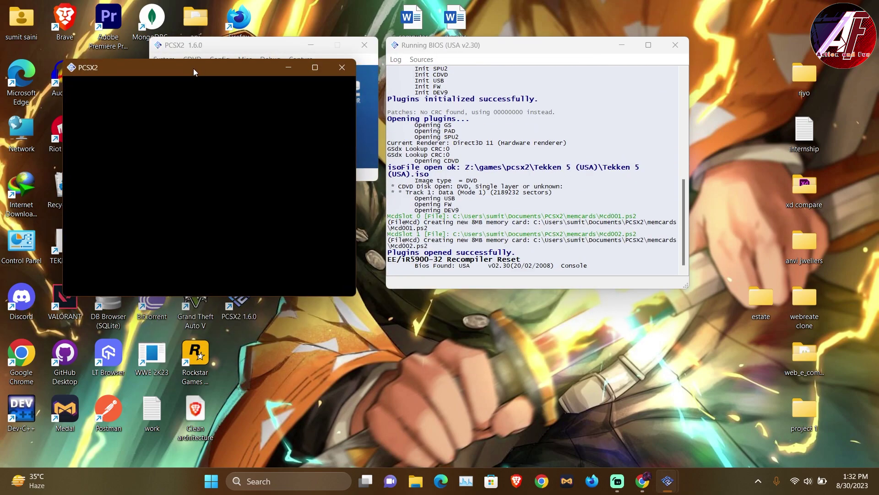
Open the Options screen of Tekken 5 and look through its entries
left_click_drag(193, 68, 409, 86)
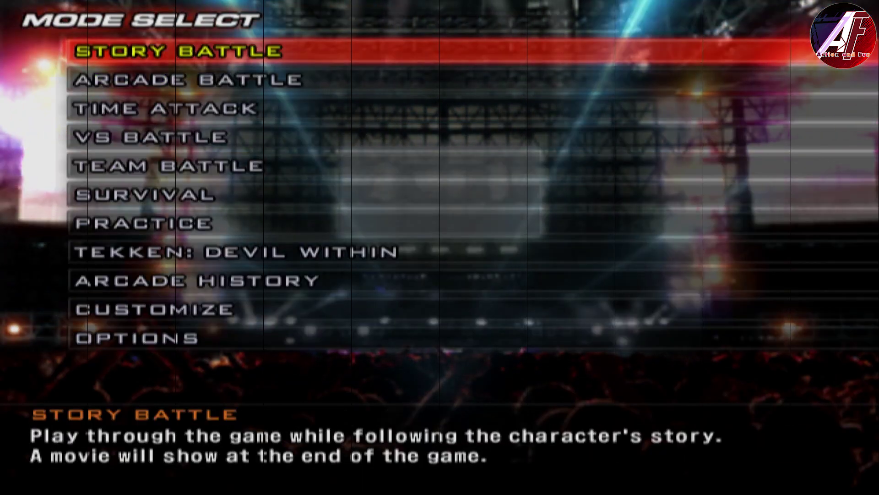
key("Up")
key("Return")
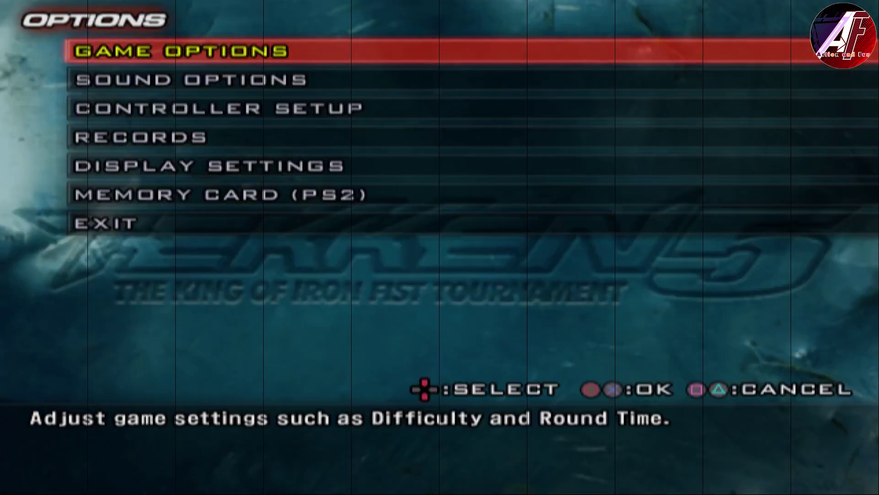
key("Down")
key("Down")
key("Down")
key("Down")
key("Down")
key("Up")
key("Up")
key("Up")
key("Up")
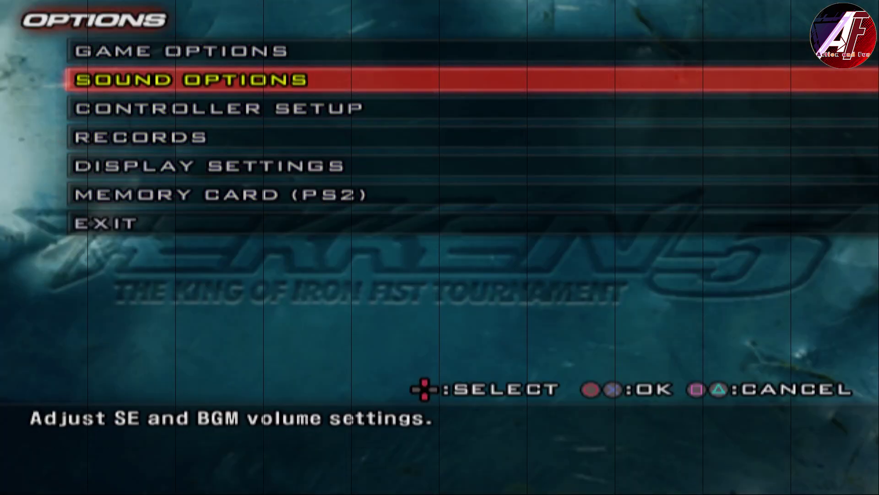
Open the game's Display Settings and set the screen ratio to Wide (16:9)
key("Down")
key("Down")
key("Down")
key("Return")
key("Down")
key("Down")
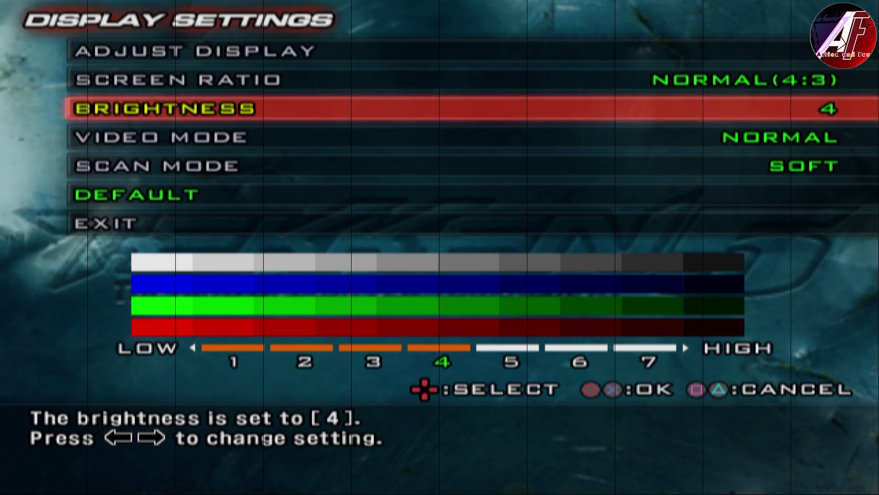
key("Up")
key("Right")
Set the video mode to Progressive and accept the change to Progressive Mode
key("Down")
key("Down")
key("Right")
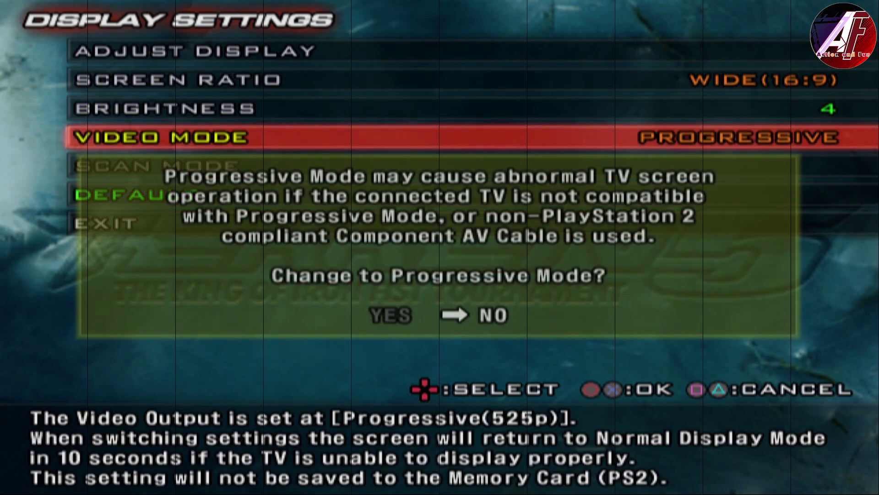
key("Left")
key("Return")
key("Return")
Exit the Display Settings and Options screens and suspend the game to return to the emulator window
key("Down")
key("Down")
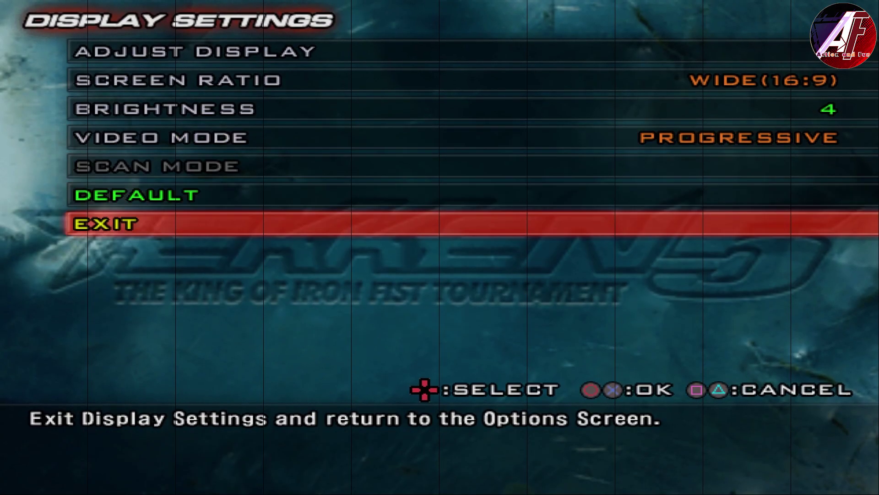
key("Return")
key("Down")
key("Down")
key("Return")
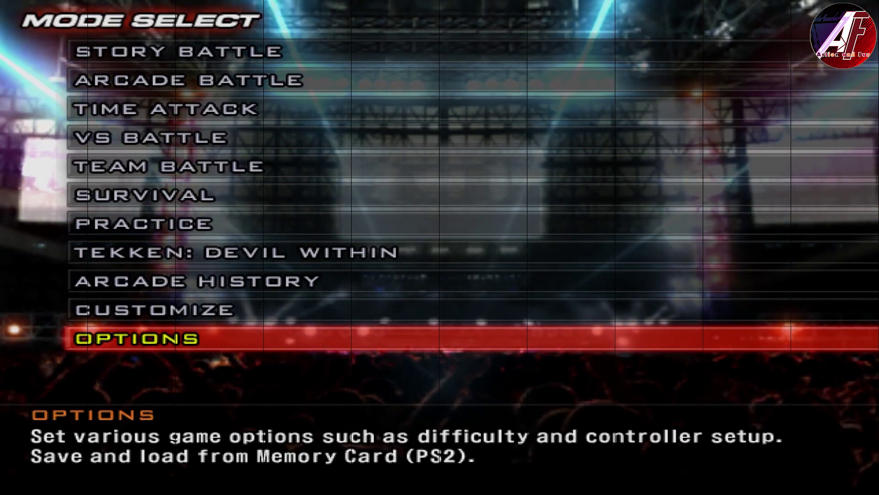
key("Escape")
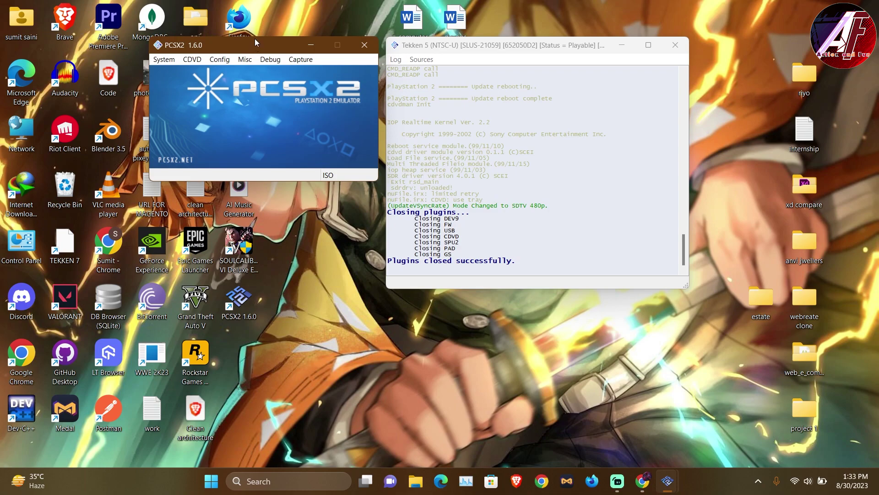
Review the GSdx graphics plugin settings and close them without changes
left_click_drag(255, 38, 277, 33)
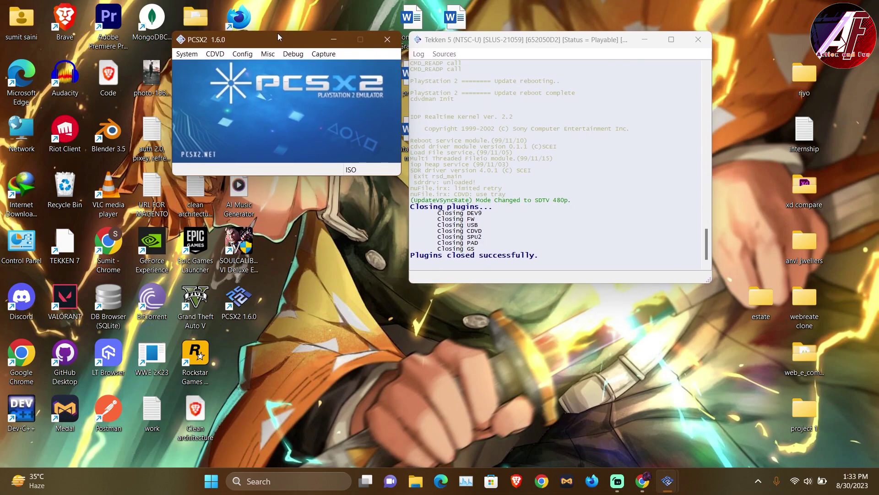
left_click(237, 54)
left_click(256, 106)
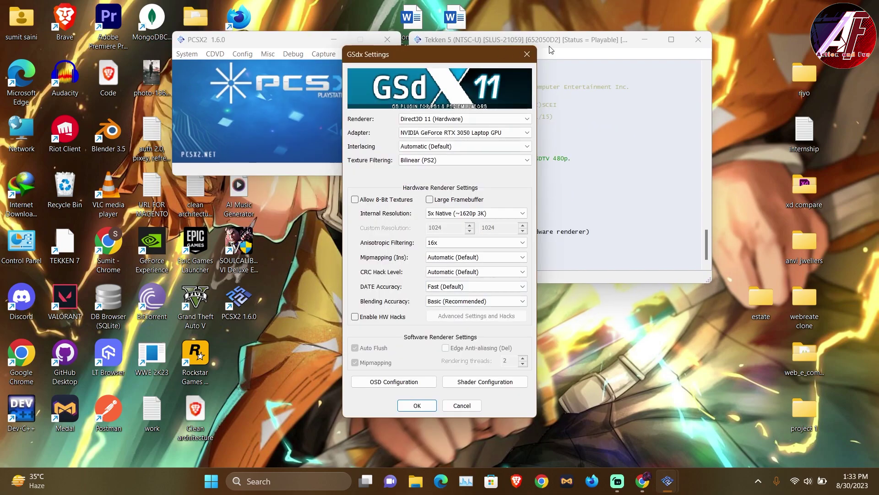
left_click(527, 54)
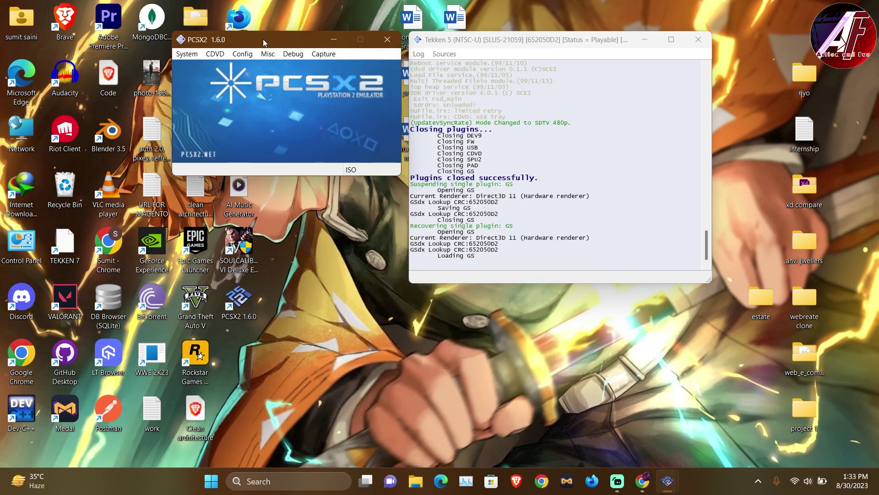
left_click_drag(263, 40, 256, 44)
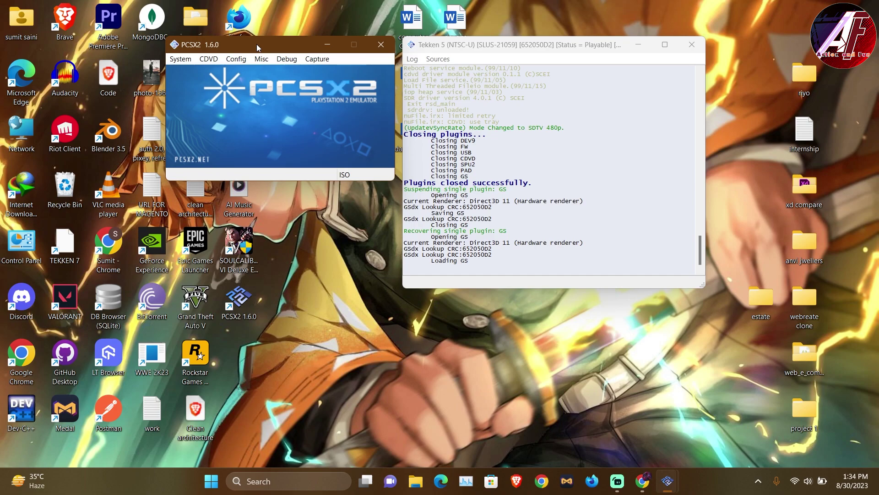
left_click_drag(257, 44, 256, 35)
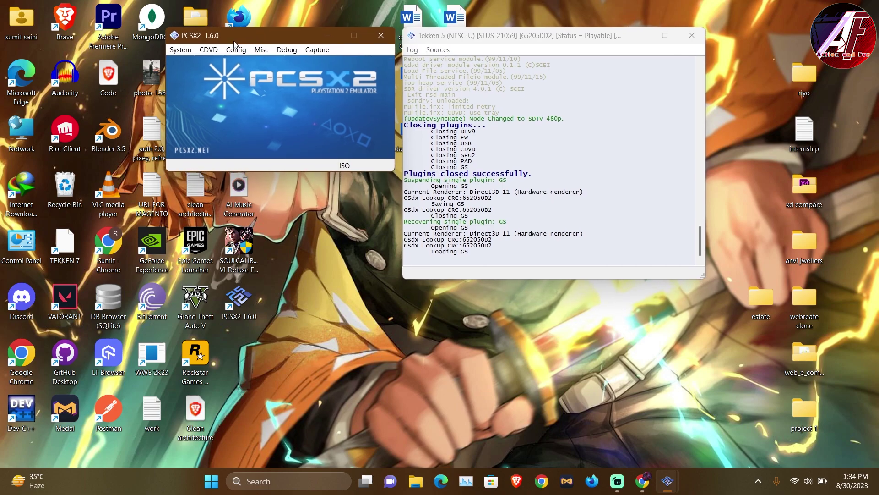
Show how to browse for another disc image with the ISO Selector, and close the file browser without choosing one
left_click(209, 51)
mouse_move(226, 65)
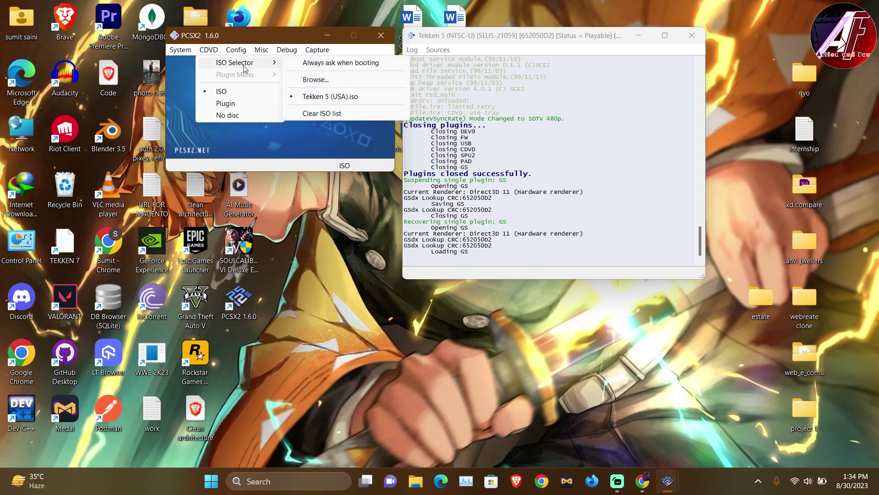
left_click(323, 81)
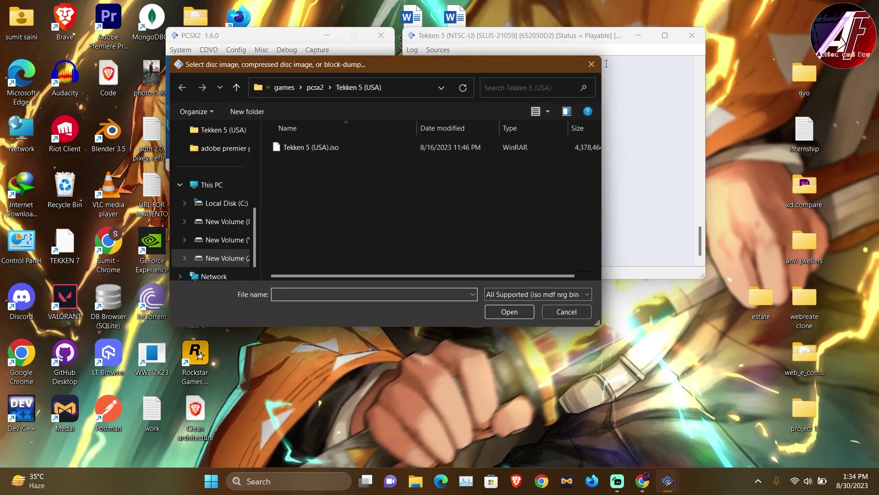
left_click(592, 64)
left_click(208, 50)
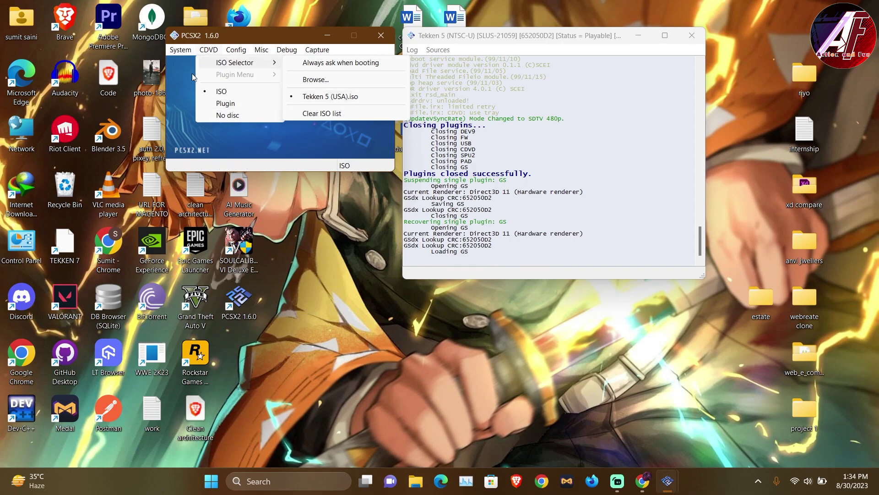
Fast boot the selected Tekken 5 (USA).iso again, accepting the PS2 reset, and close the game window
left_click(181, 52)
left_click(181, 53)
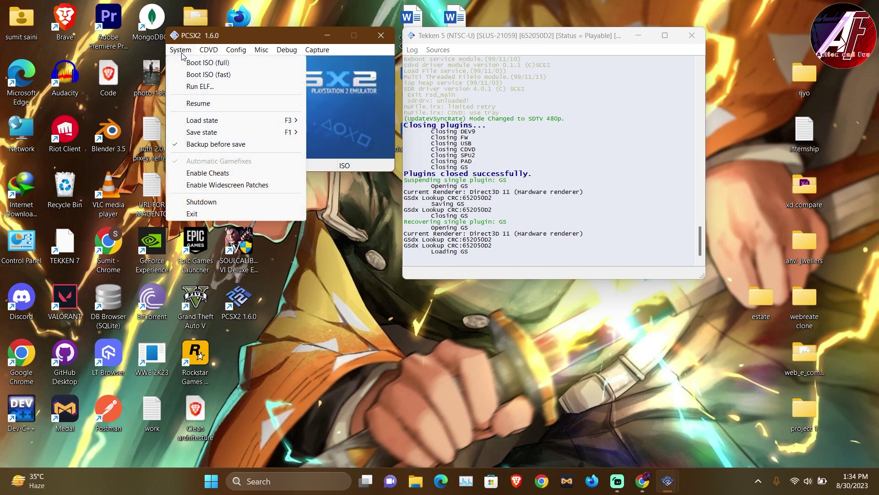
left_click(201, 75)
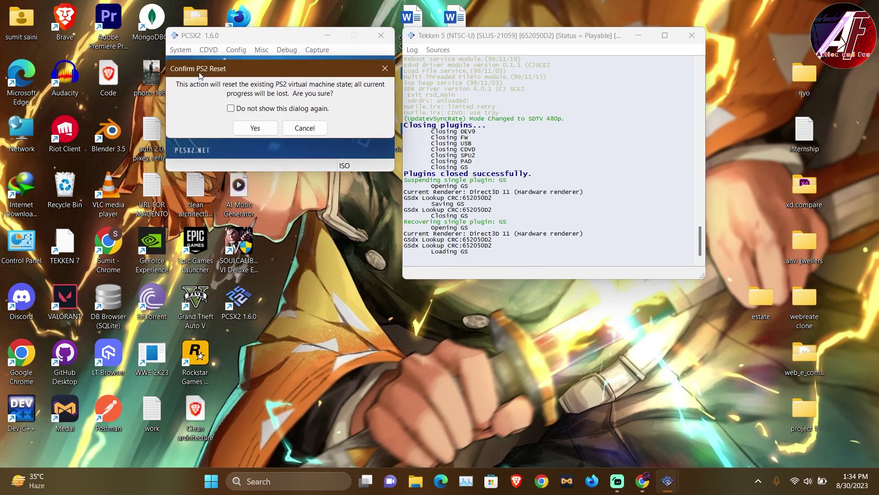
left_click(256, 128)
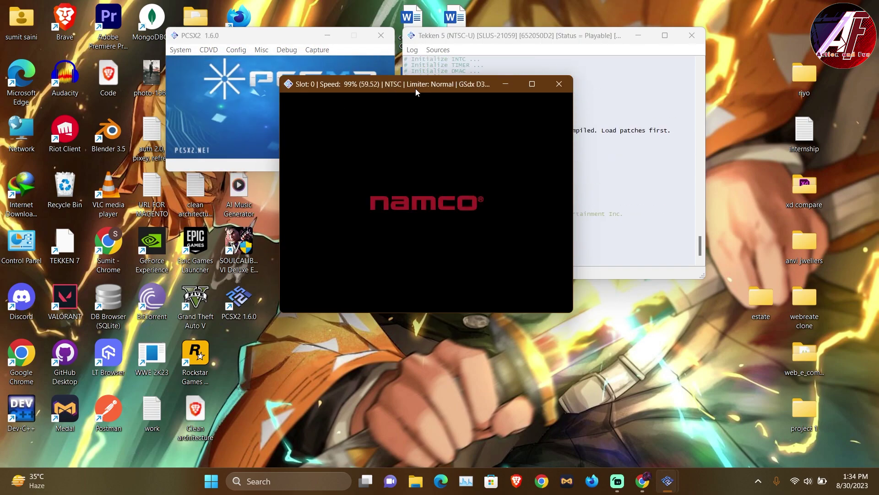
left_click_drag(416, 89, 410, 73)
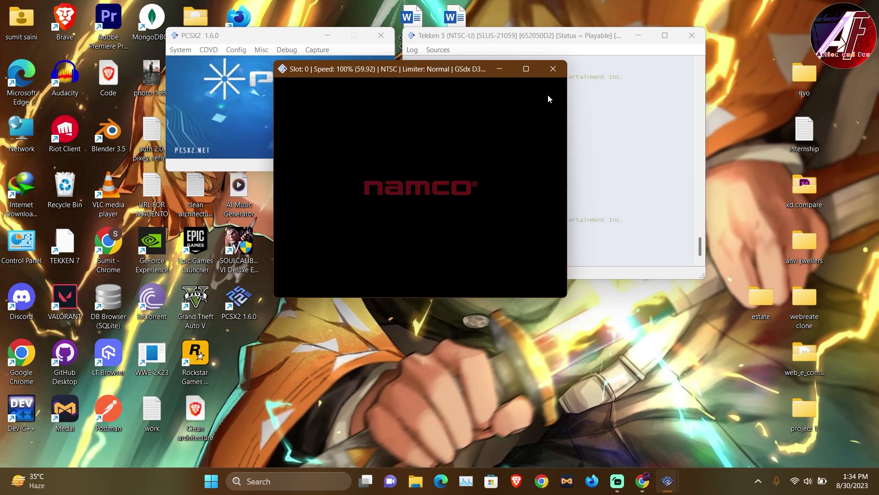
left_click(555, 68)
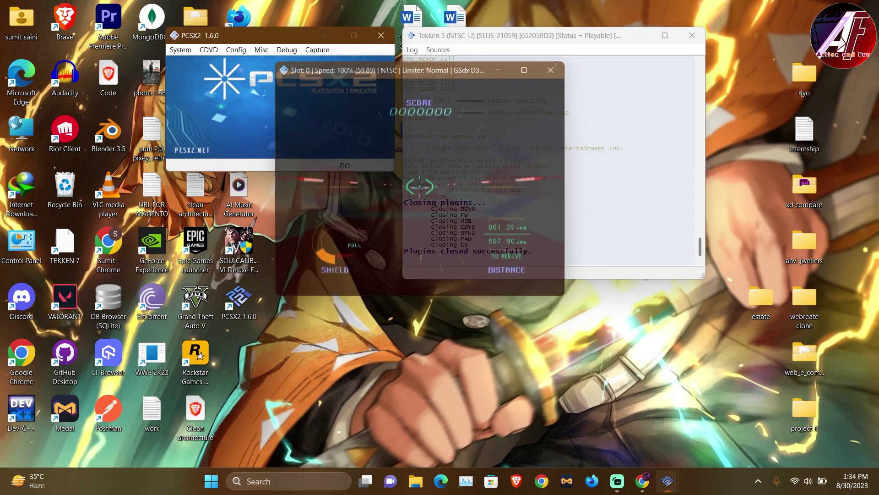
mouse_move(293, 40)
left_mouse_down()
mouse_move(311, 37)
mouse_move(261, 44)
mouse_move(295, 53)
mouse_move(285, 44)
left_mouse_up()
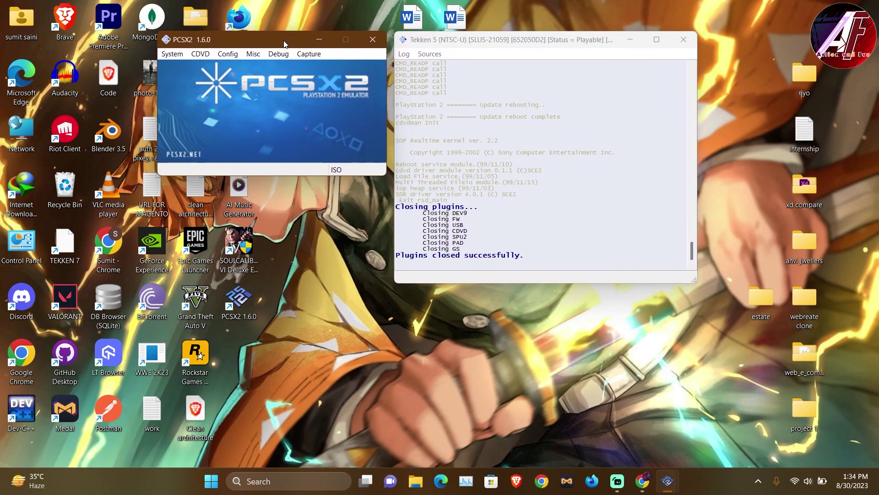